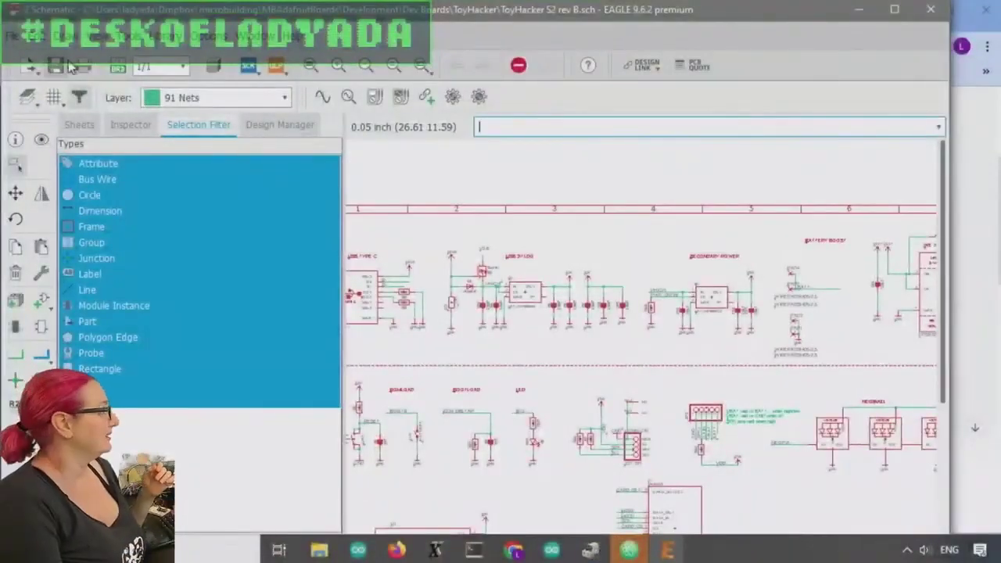
# Hide the Design Manager, Selection Filter, Inspector and Sheets side panels so the schematic fills the window
pyautogui.click(67, 36)
pyautogui.moveTo(96, 36)
pyautogui.click(140, 247)
pyautogui.click(96, 37)
pyautogui.click(139, 293)
pyautogui.click(96, 36)
pyautogui.click(128, 278)
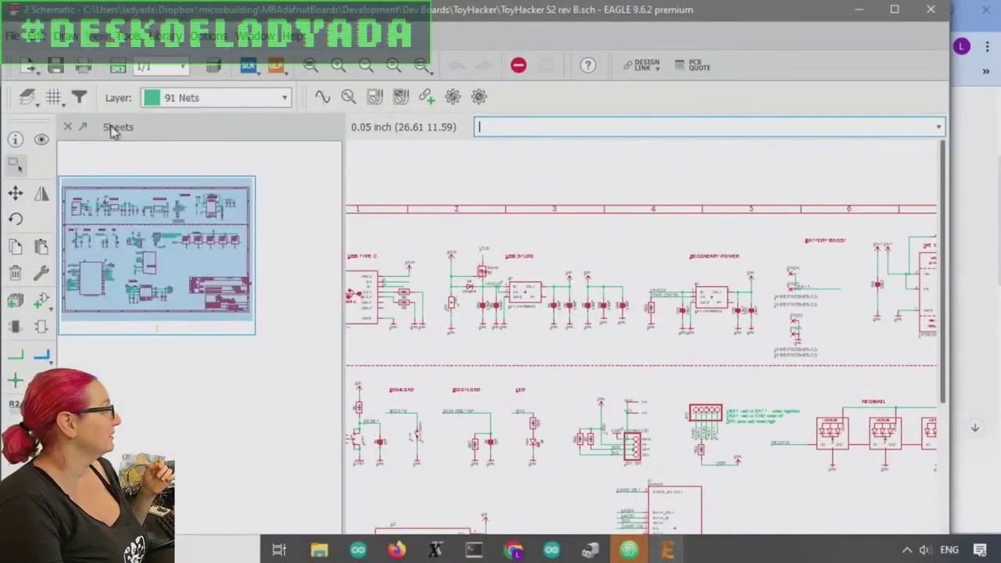
pyautogui.click(96, 36)
pyautogui.click(125, 263)
# Examine the TPS61023 battery boost circuit, including its VBAT input, inductor, V3.8 output and feedback resistors
pyautogui.scroll(3, 910, 298)
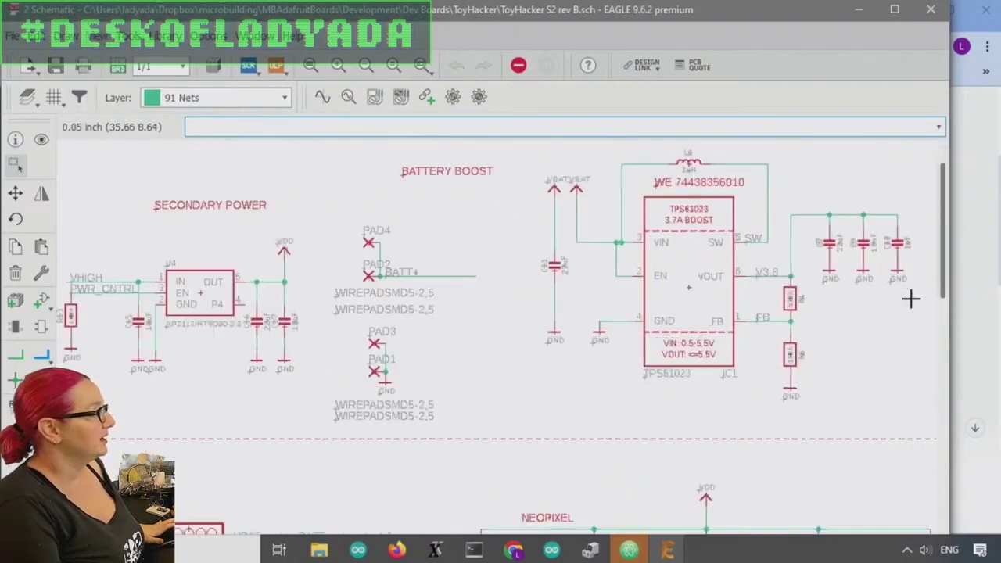
pyautogui.scroll(1, 877, 227)
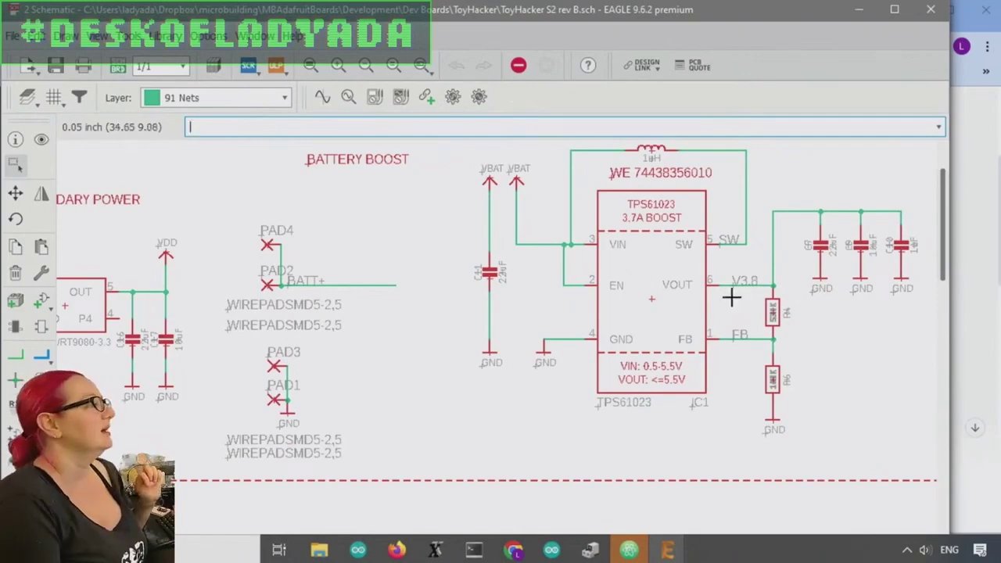
pyautogui.scroll(-1, 704, 313)
pyautogui.scroll(2, 664, 268)
pyautogui.scroll(-1, 513, 227)
pyautogui.scroll(1, 512, 227)
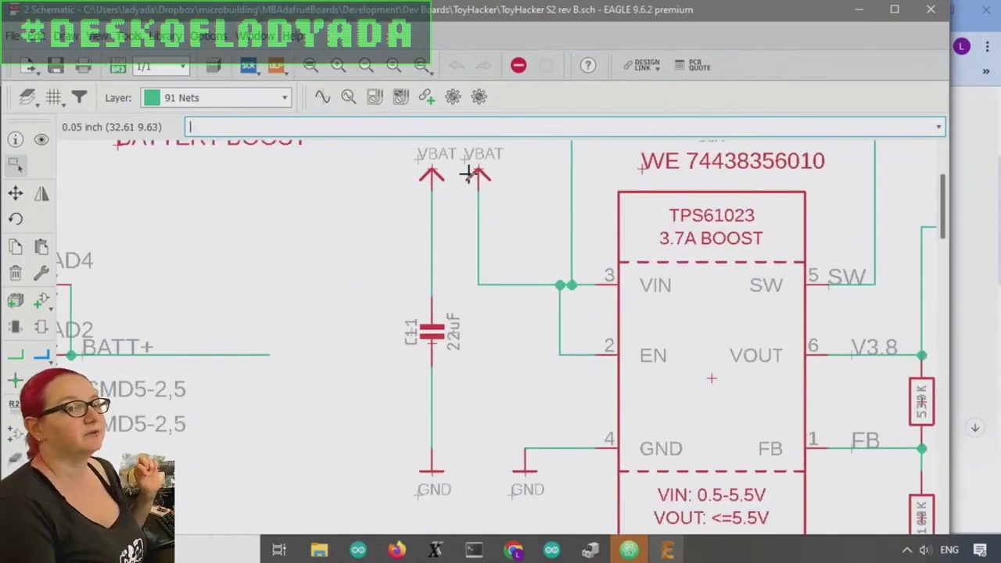
pyautogui.scroll(-3, 484, 311)
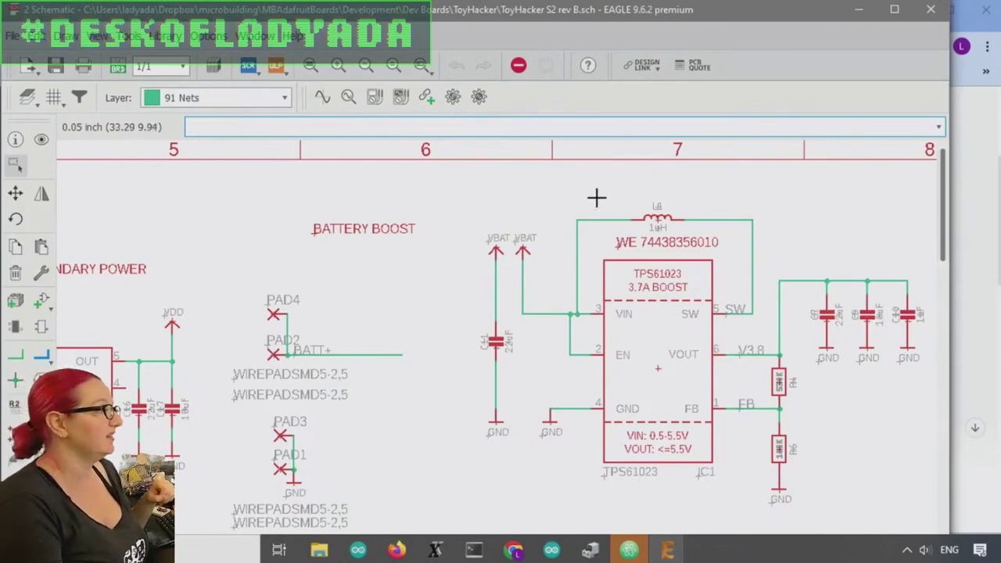
pyautogui.scroll(2, 762, 344)
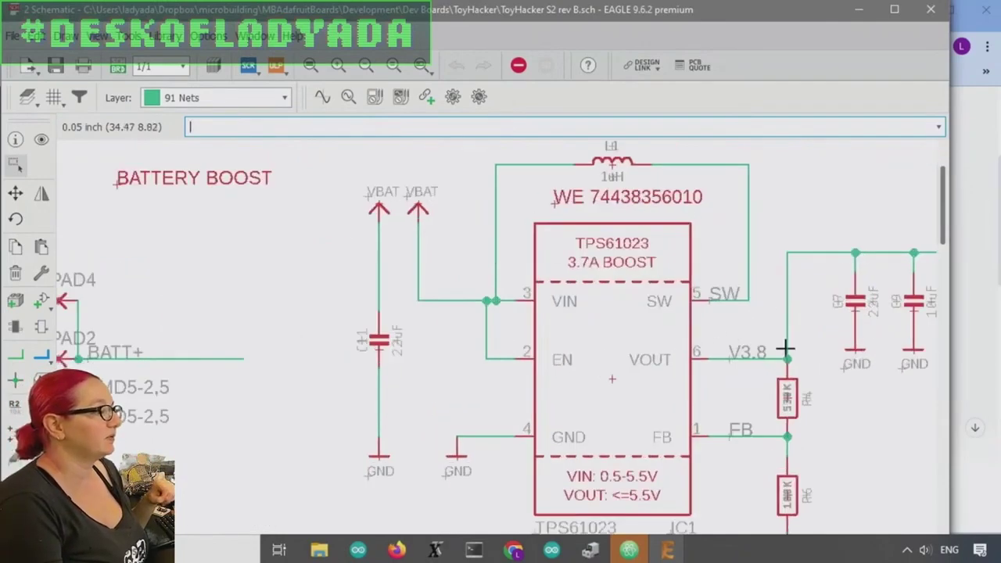
pyautogui.scroll(-5, 771, 251)
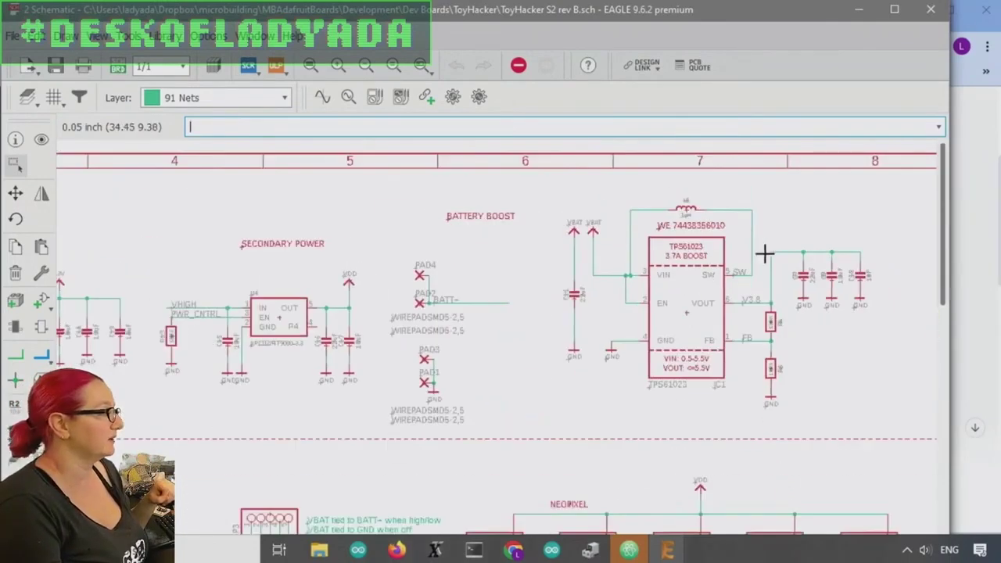
# Examine the USB 3V LDO circuit fed by V3.8 and VBUS, and the VBAT inputs of the battery boost circuit
pyautogui.scroll(4, 346, 277)
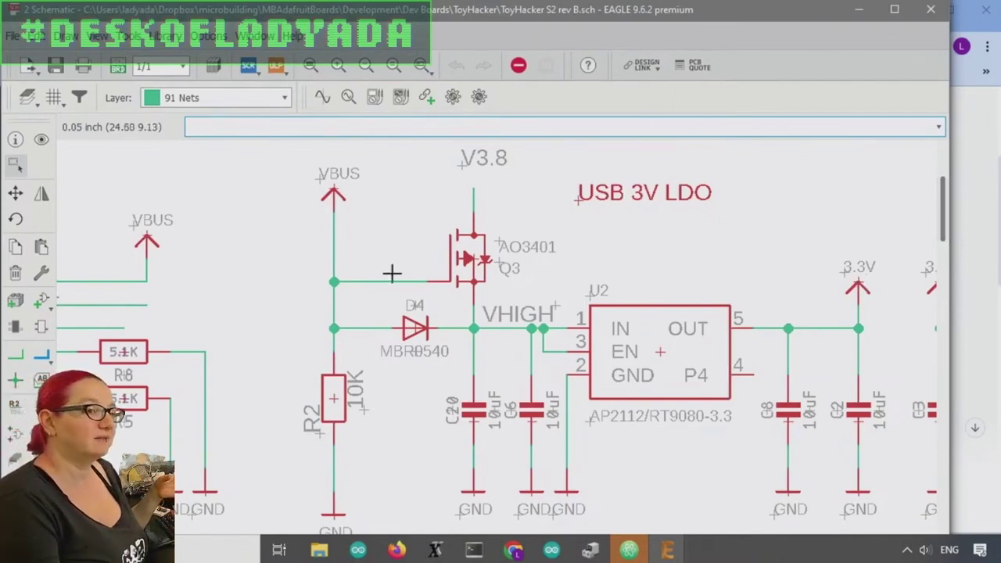
pyautogui.scroll(-5, 360, 266)
pyautogui.scroll(5, 892, 252)
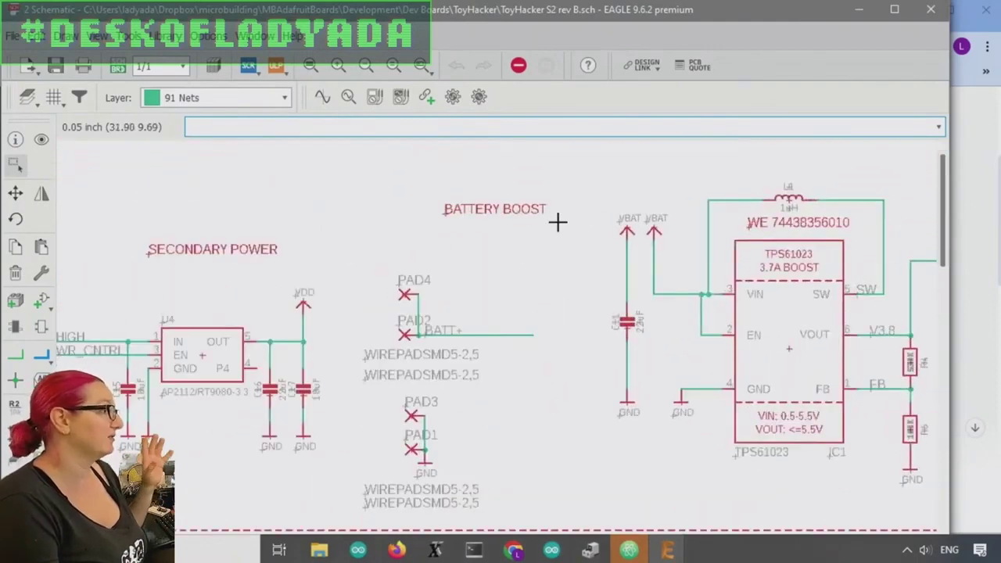
pyautogui.scroll(4, 569, 222)
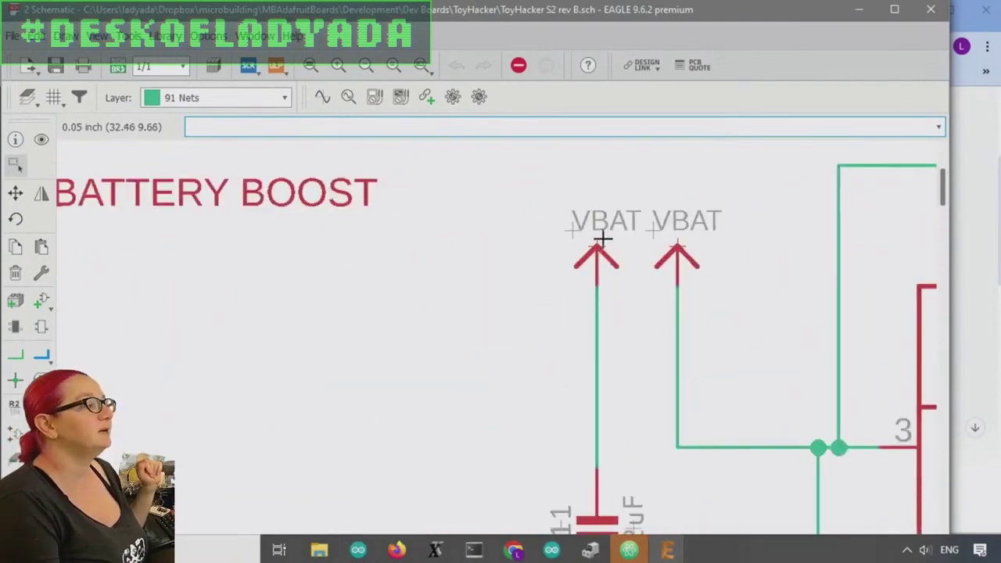
pyautogui.scroll(-3, 630, 215)
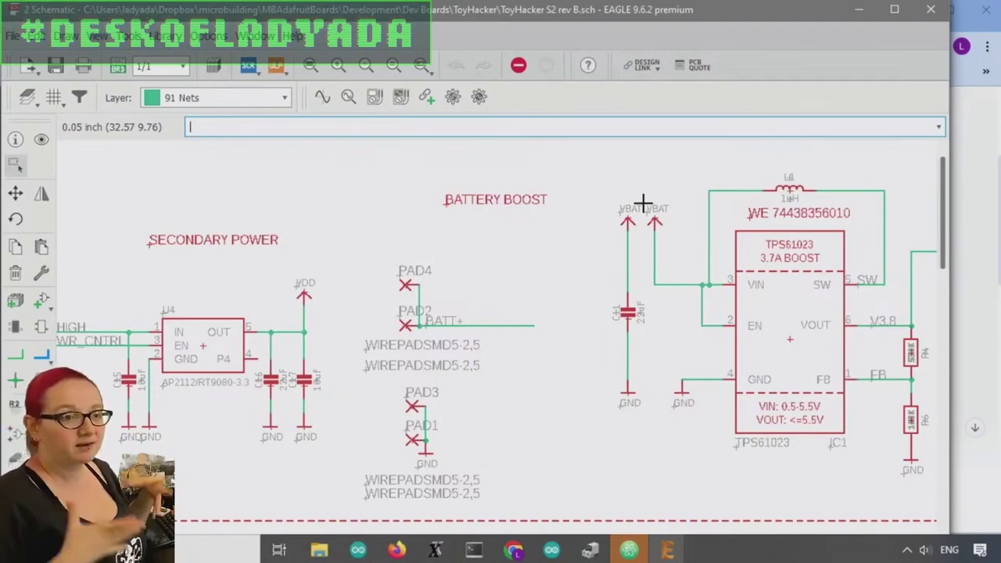
# Switch to the DigiKey page in Chrome, search for "buck-boost" and open the Voltage Regulators - DC DC Switching Regulators category
pyautogui.click(521, 551)
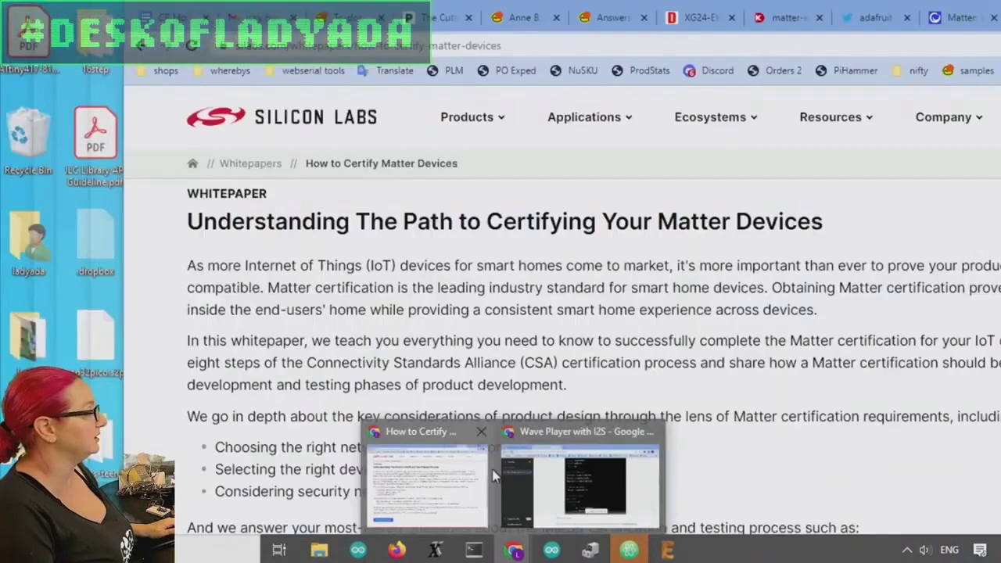
pyautogui.click(579, 485)
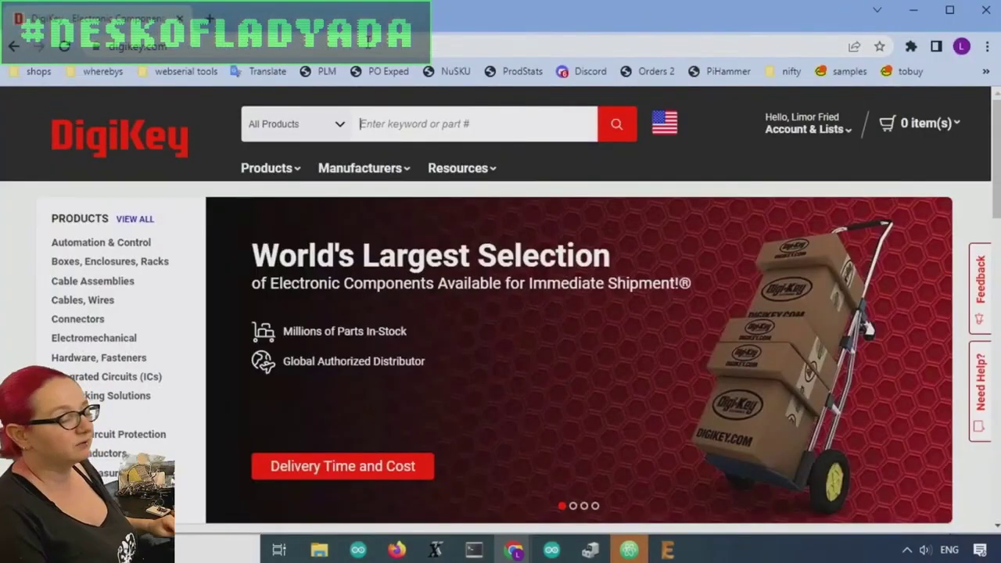
pyautogui.write('buck-boost')
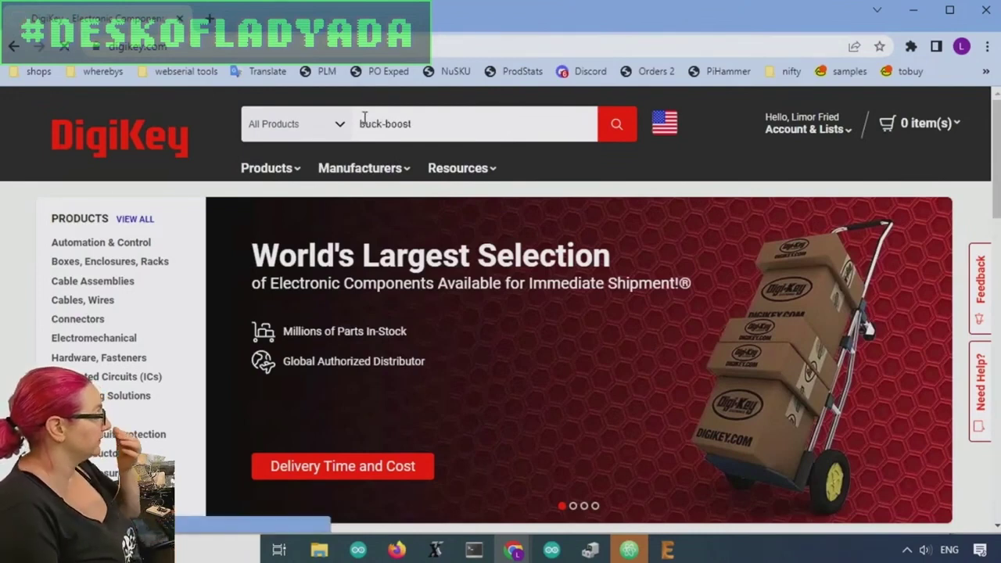
pyautogui.press('Return')
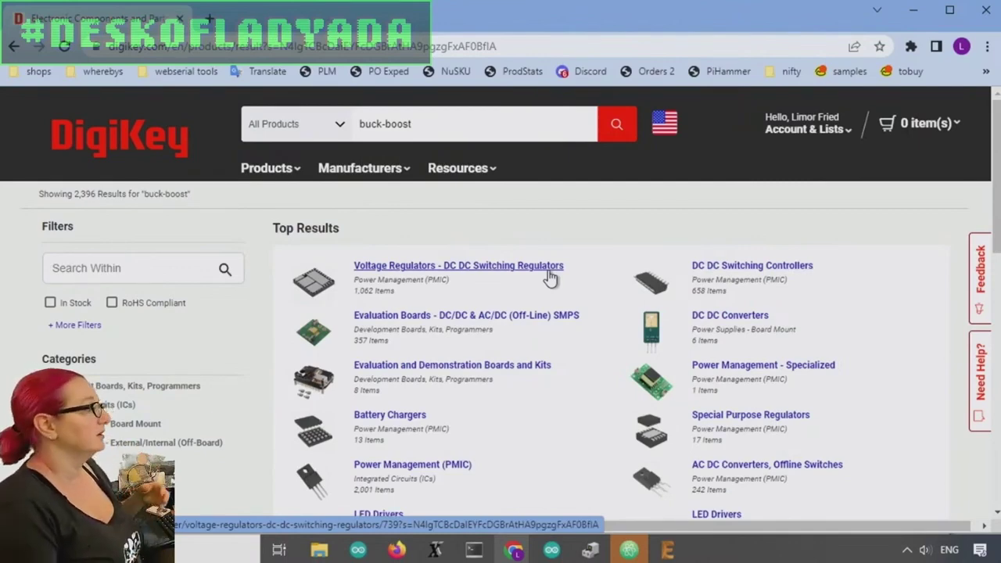
pyautogui.click(550, 275)
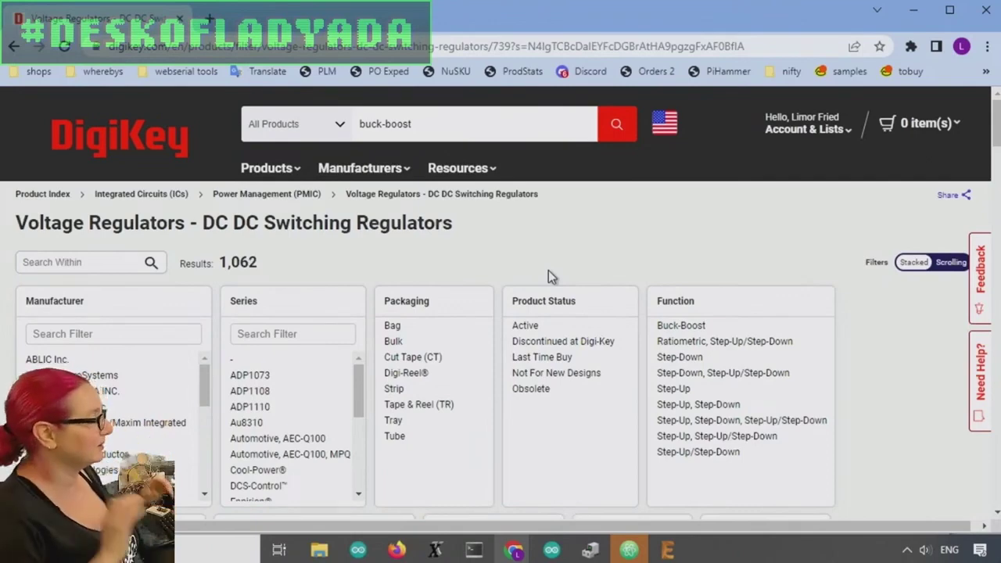
# Select filters for Active product status, 1 output, and Positive or Negative plus Positive output configurations
pyautogui.scroll(-2, 648, 278)
pyautogui.click(582, 167)
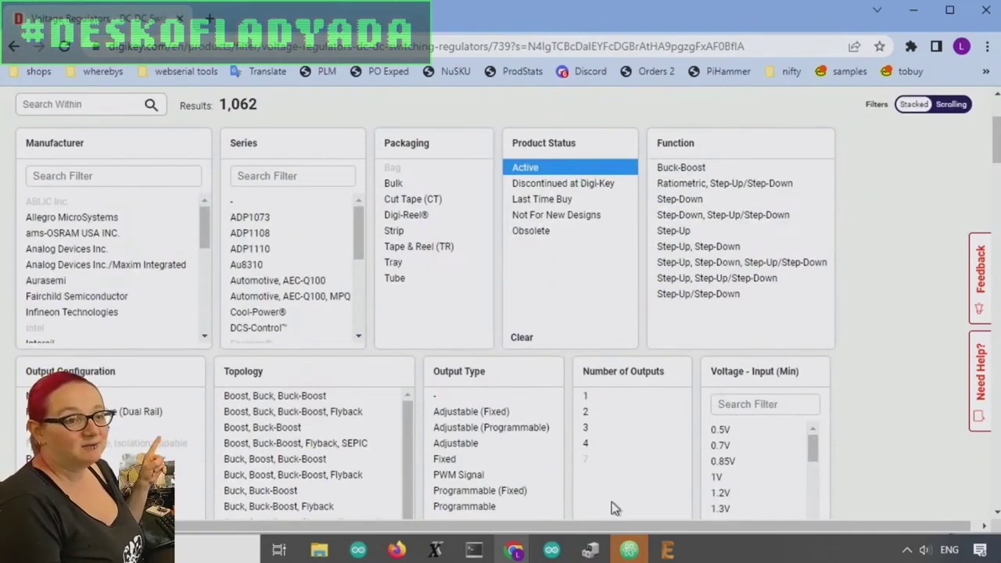
pyautogui.click(604, 400)
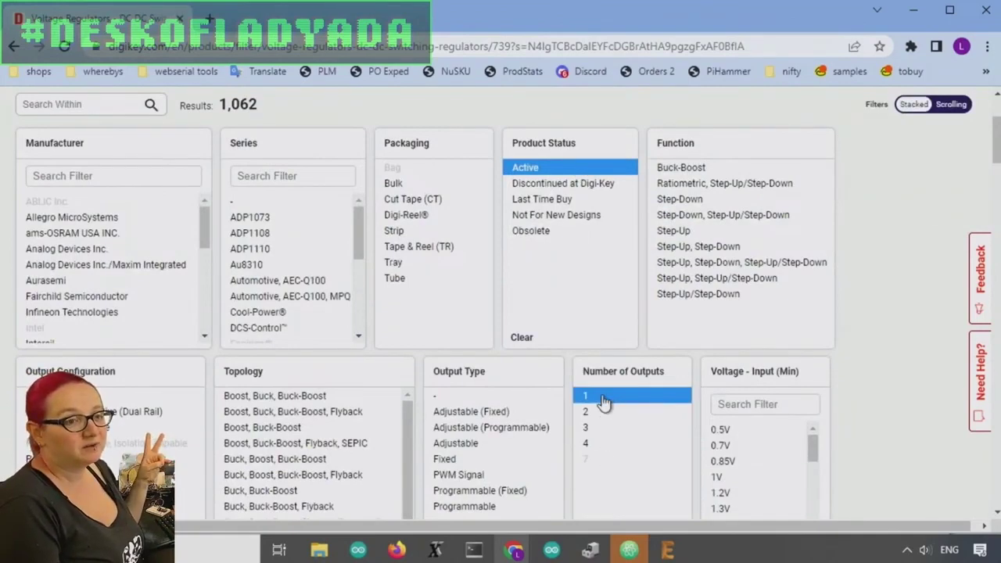
pyautogui.scroll(-2, 789, 305)
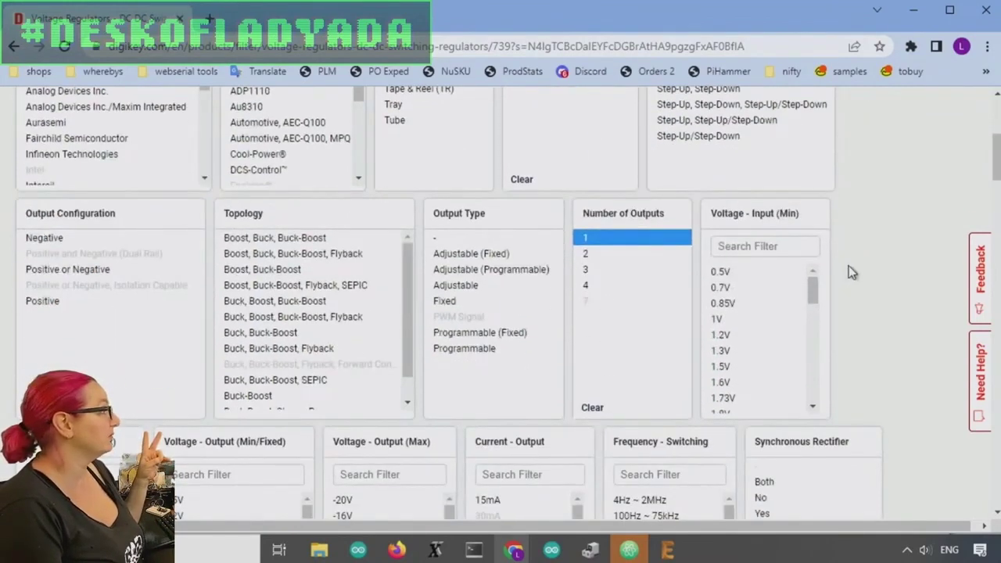
pyautogui.click(90, 270)
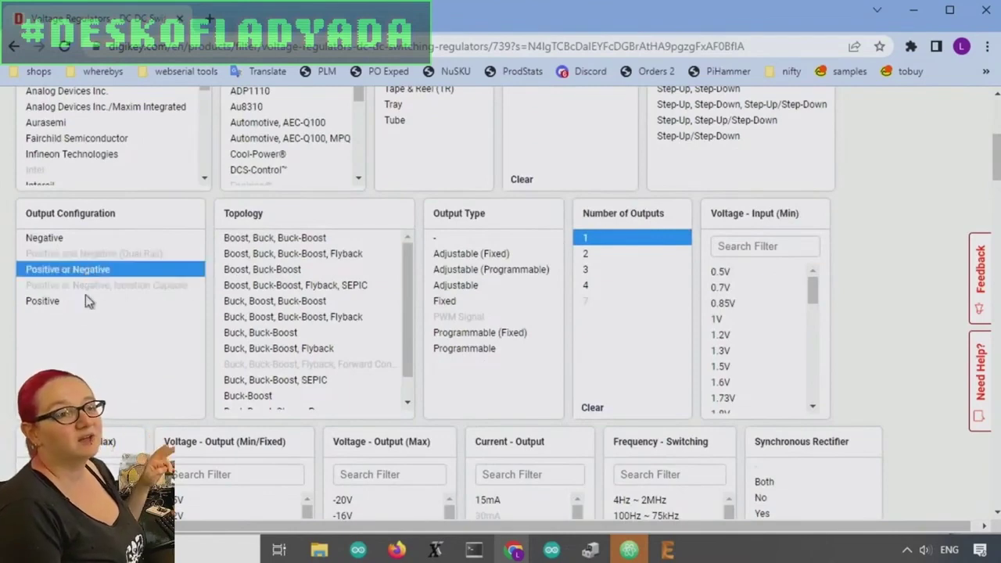
pyautogui.click(81, 304)
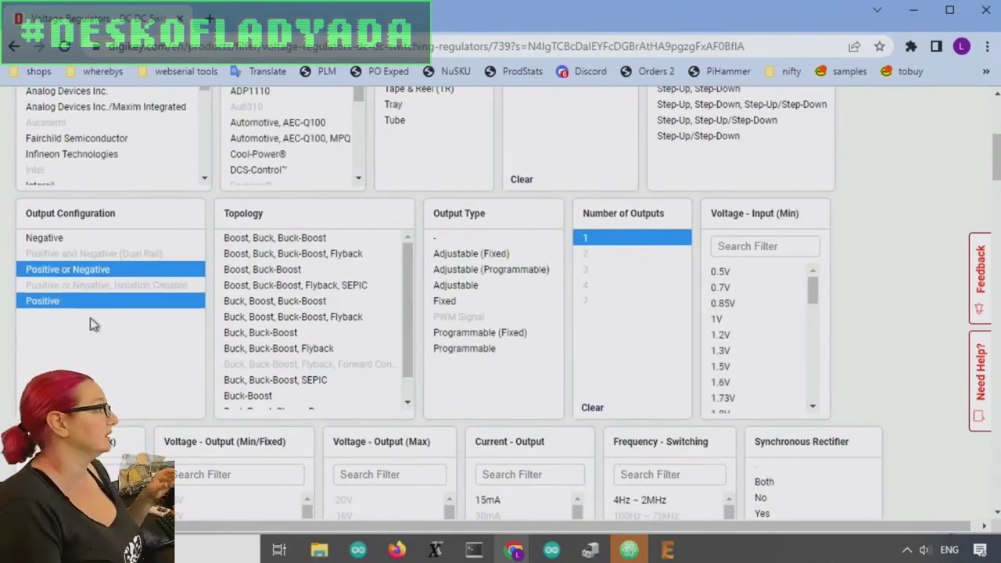
# Restrict the parts to Normally Stocking, exclude marketplace products, and apply all selected filters
pyautogui.scroll(-1, 898, 272)
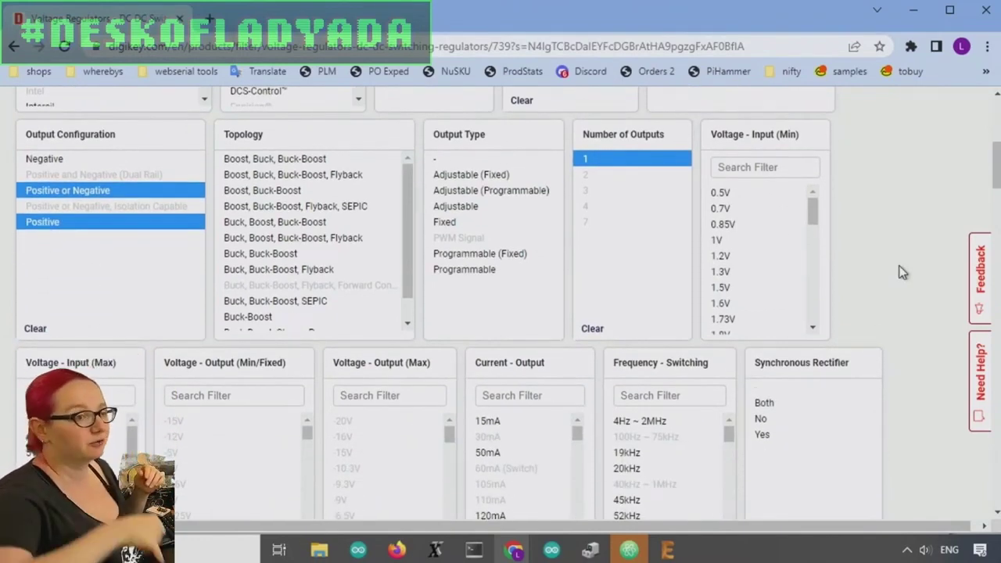
pyautogui.scroll(-5, 899, 274)
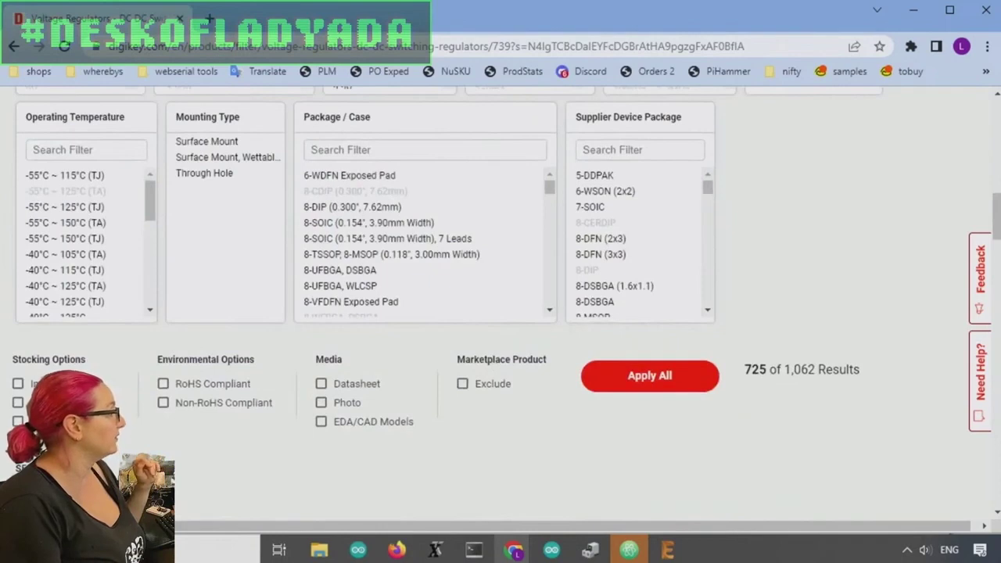
pyautogui.click(17, 402)
pyautogui.click(716, 380)
pyautogui.click(485, 383)
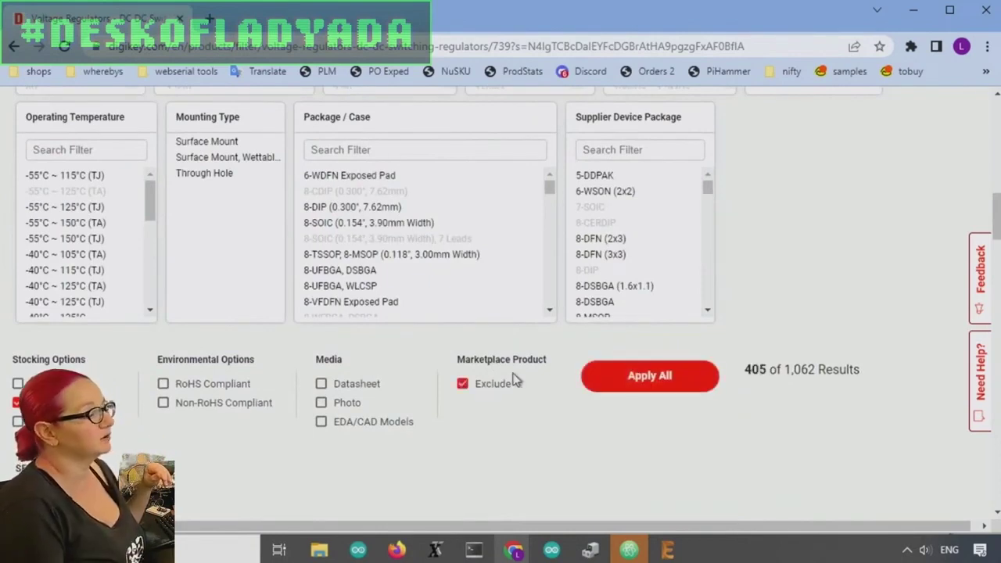
pyautogui.click(674, 379)
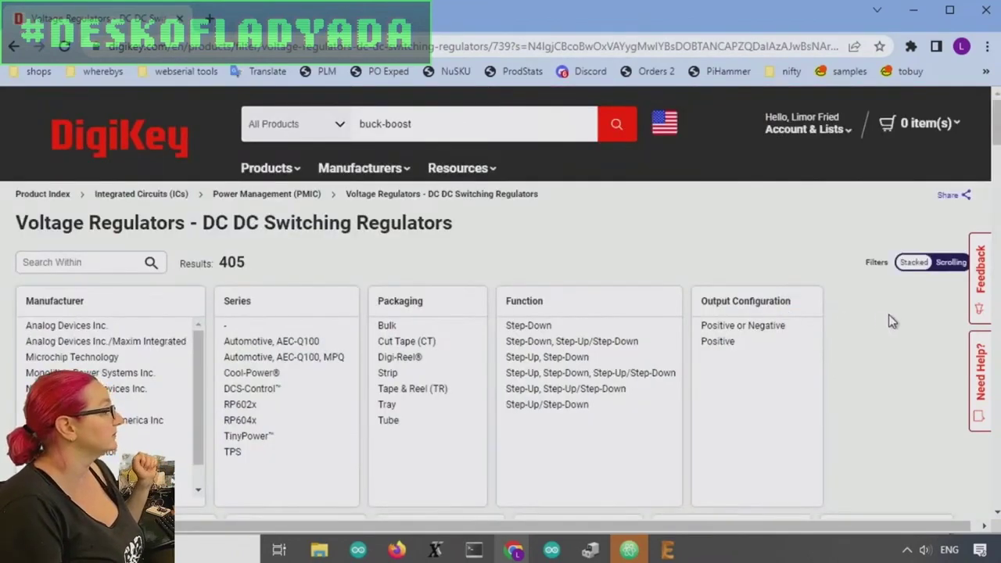
# Filter the regulators to those with a synchronous rectifier (Yes) and apply the filter
pyautogui.scroll(-5, 889, 320)
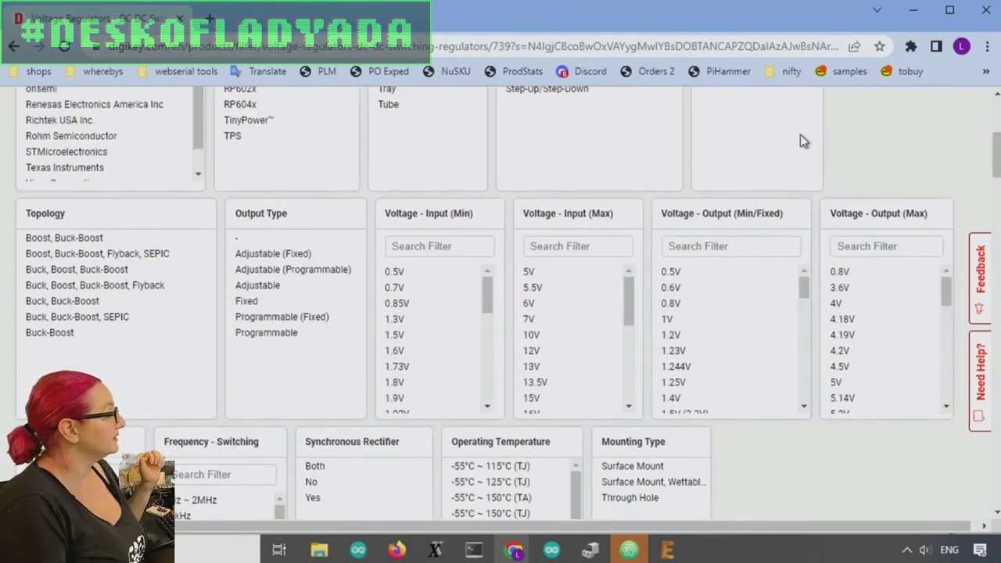
pyautogui.scroll(-3, 818, 142)
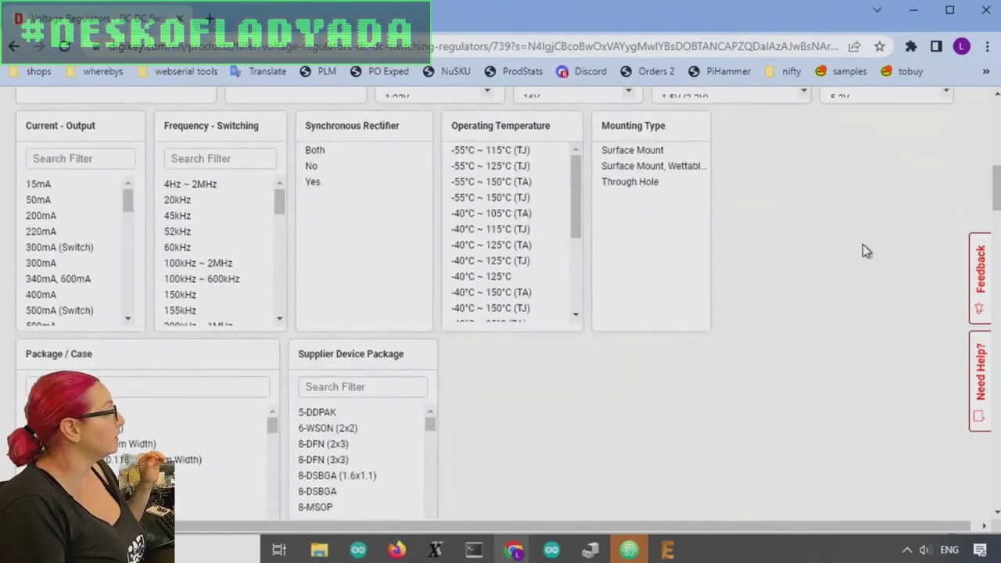
pyautogui.click(345, 264)
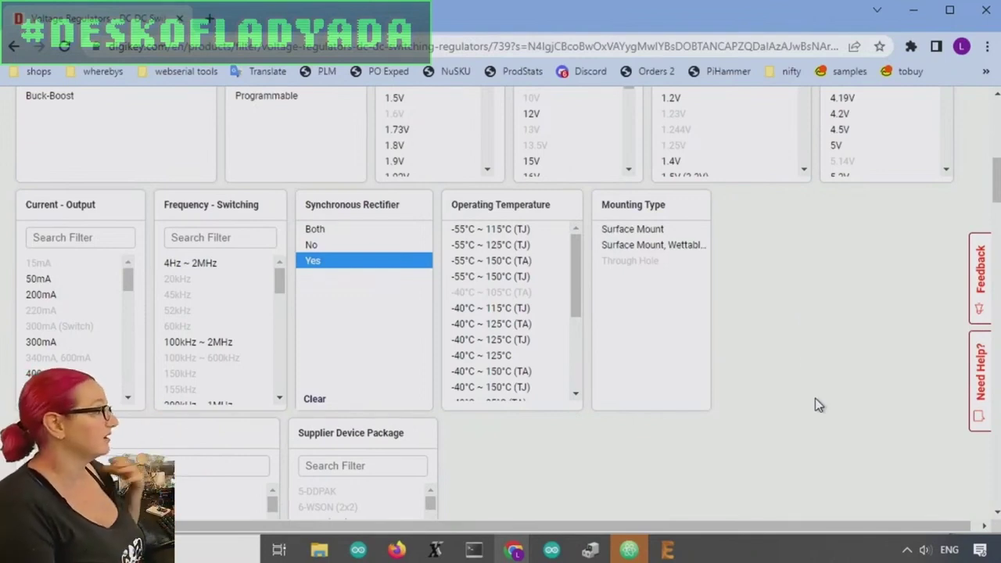
pyautogui.scroll(-5, 738, 357)
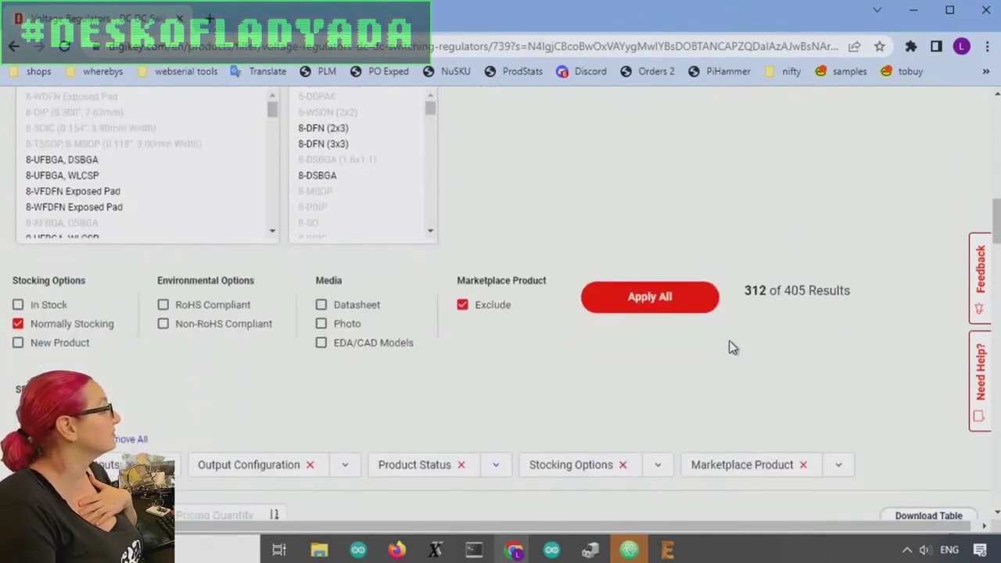
pyautogui.click(633, 310)
# Filter the regulators to minimum input voltages from 0.7V through 1.8V and apply the filter
pyautogui.scroll(-5, 707, 219)
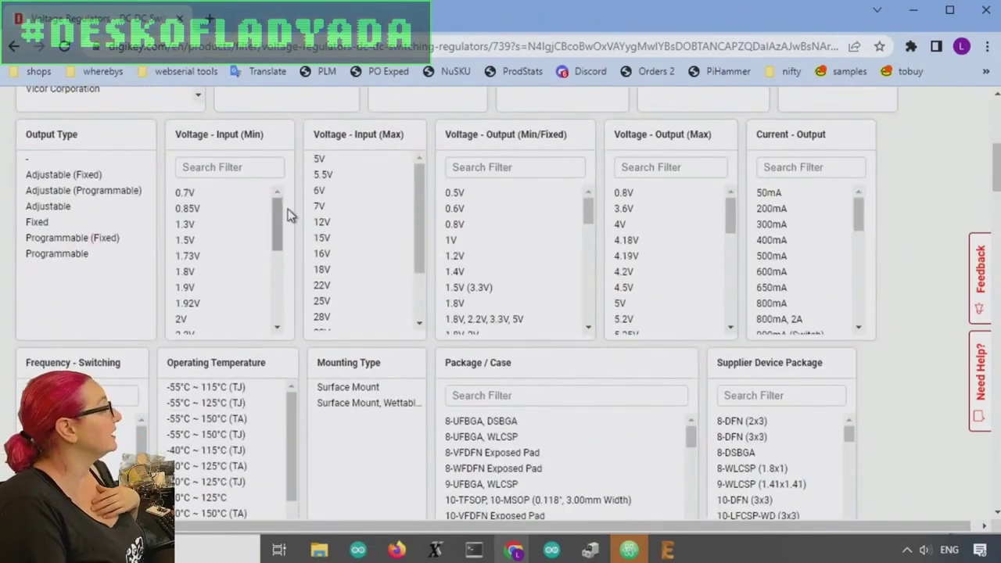
pyautogui.scroll(-2, 285, 239)
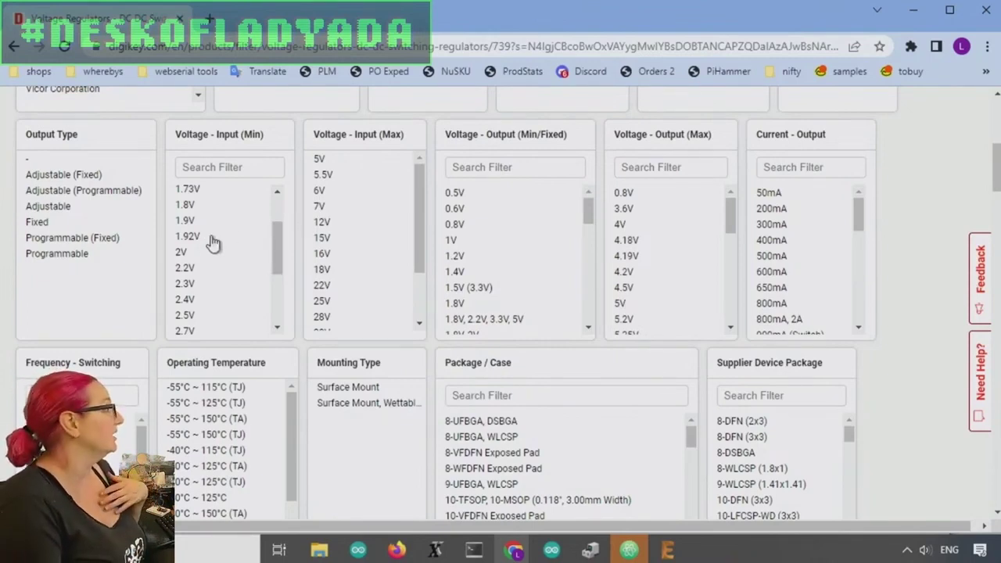
pyautogui.scroll(2, 252, 261)
pyautogui.moveTo(208, 277); pyautogui.dragTo(225, 186)
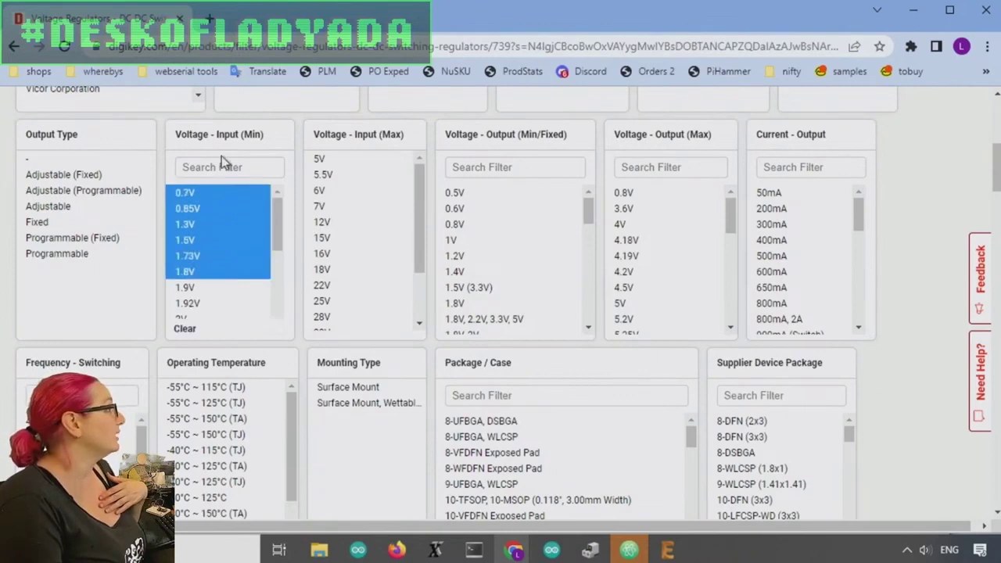
pyautogui.moveTo(279, 212); pyautogui.dragTo(281, 227)
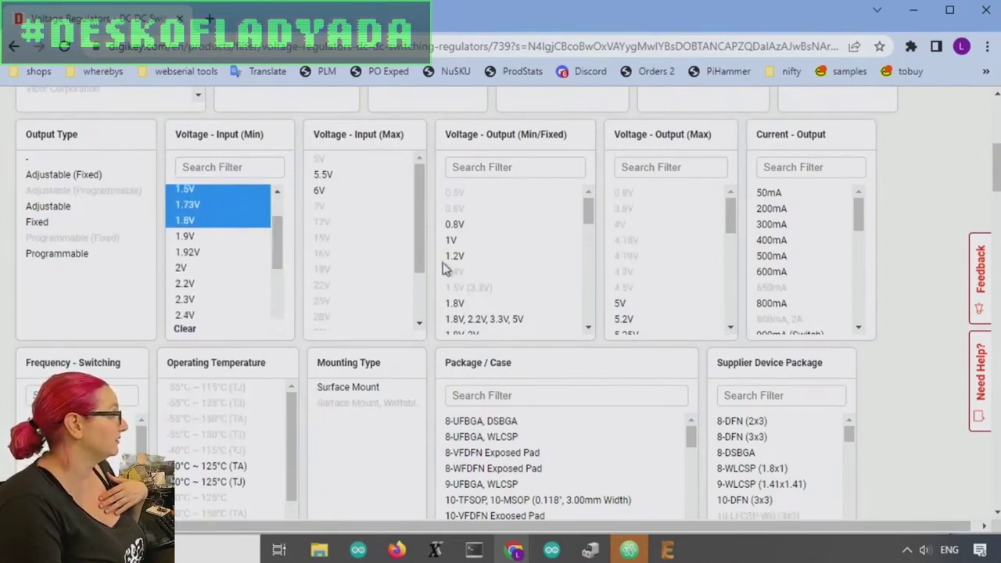
pyautogui.moveTo(429, 227); pyautogui.dragTo(431, 195)
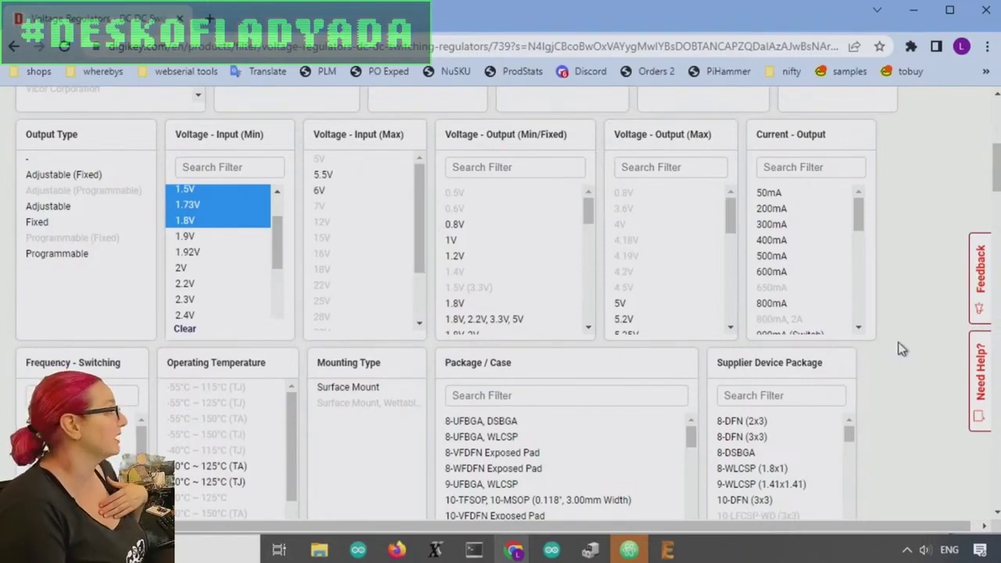
pyautogui.scroll(-5, 921, 341)
pyautogui.click(670, 234)
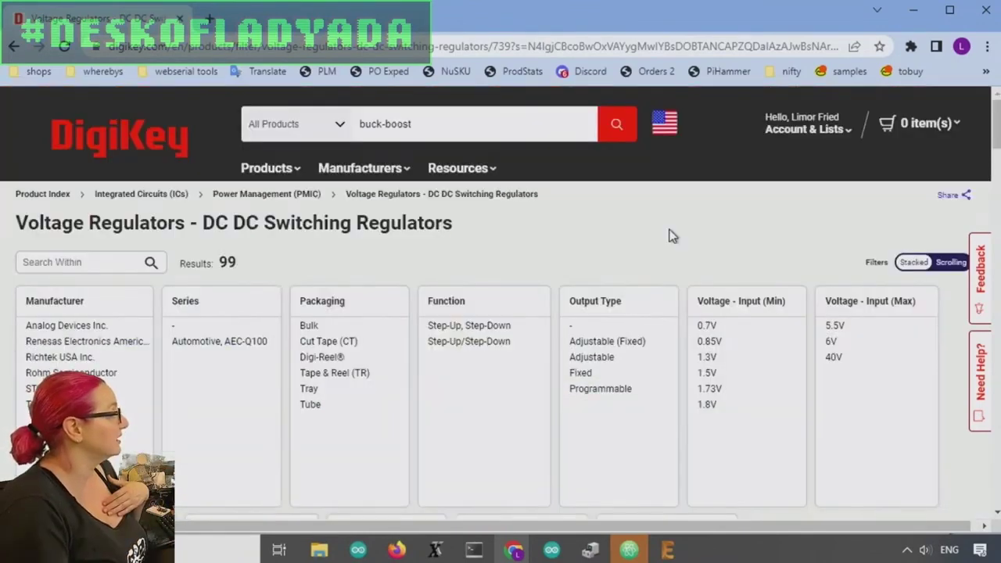
# Look through the filtered regulator results, comparing part numbers, manufacturers, stock quantities and prices
pyautogui.scroll(-5, 773, 272)
pyautogui.scroll(-4, 773, 267)
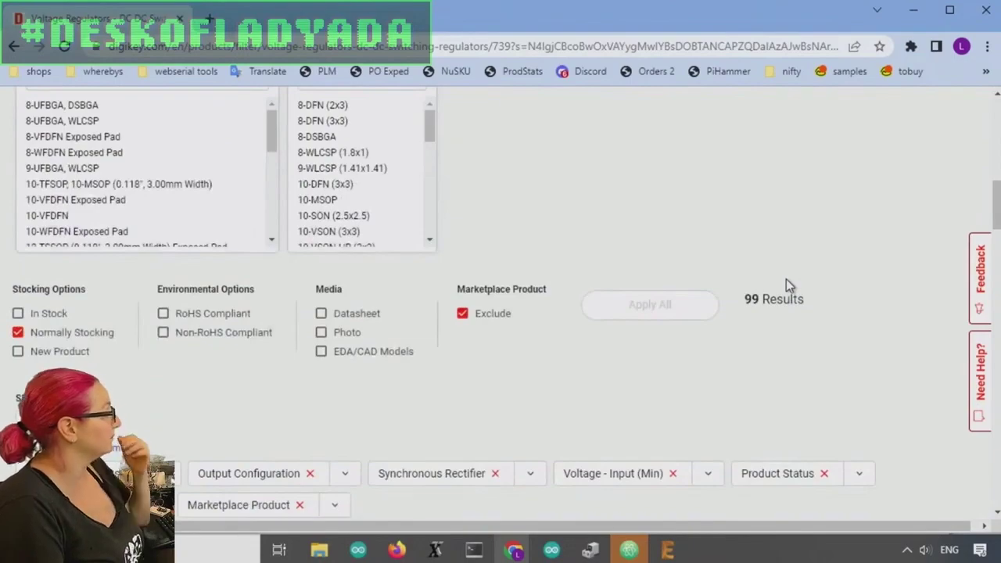
pyautogui.scroll(-4, 778, 300)
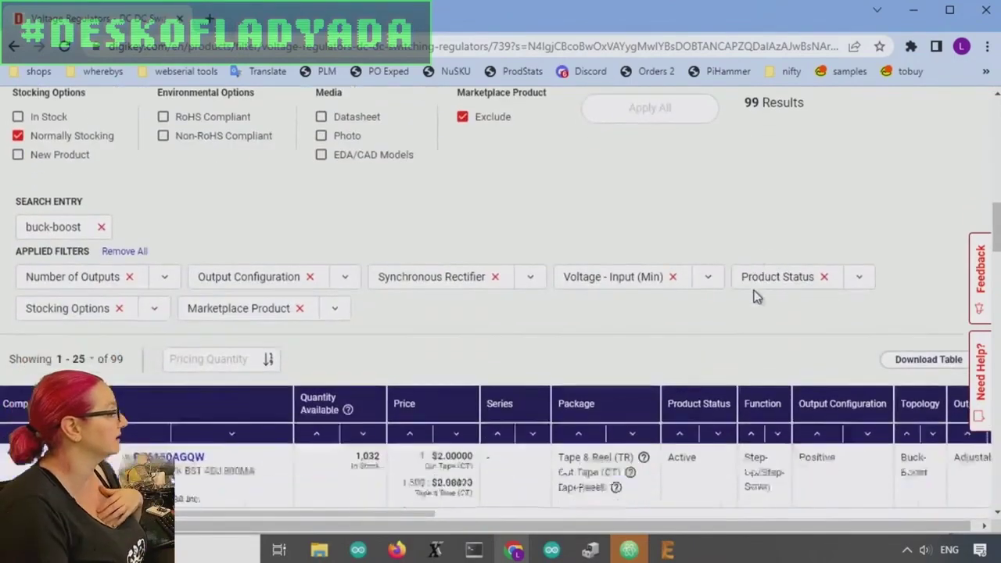
pyautogui.scroll(-4, 756, 296)
pyautogui.scroll(5, 286, 306)
pyautogui.scroll(-6, 393, 319)
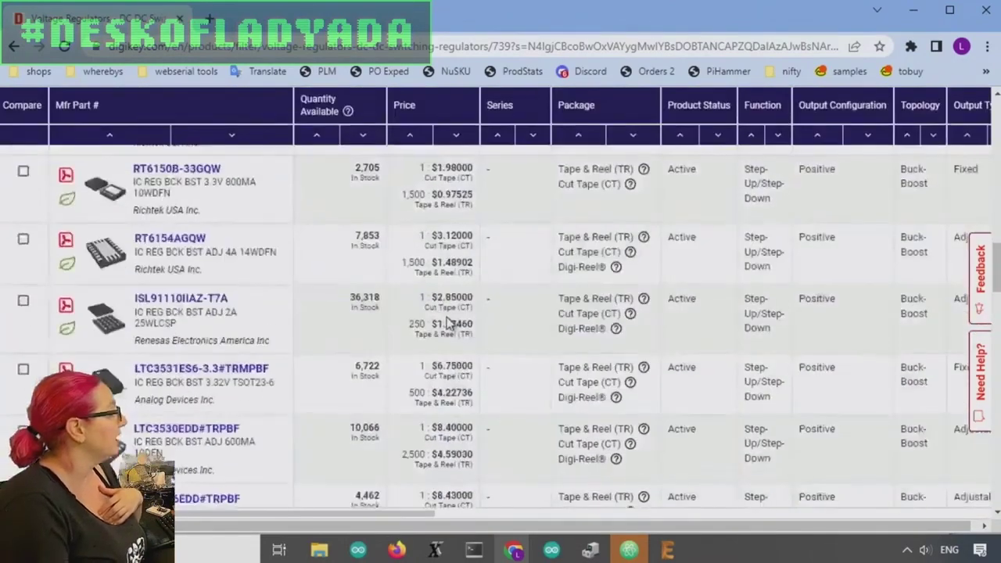
pyautogui.scroll(-4, 450, 325)
pyautogui.scroll(2, 157, 303)
pyautogui.scroll(-3, 197, 315)
pyautogui.scroll(-2, 197, 315)
pyautogui.scroll(9, 438, 330)
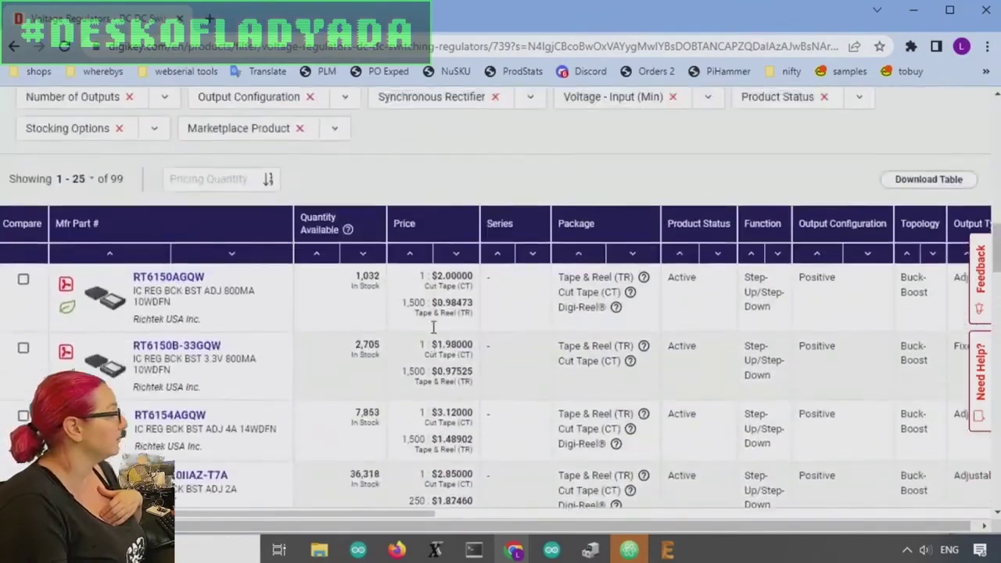
pyautogui.scroll(-10, 434, 328)
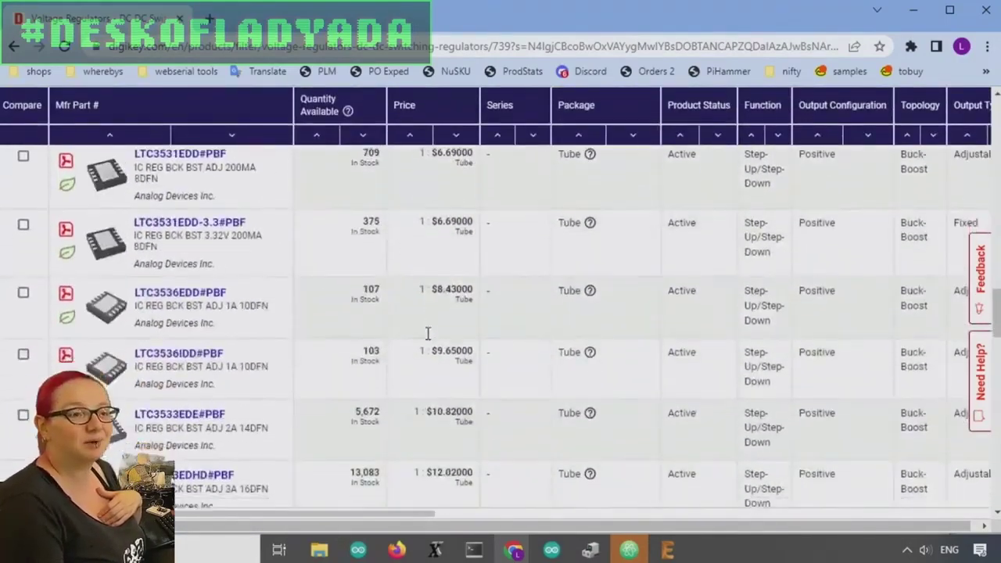
pyautogui.scroll(-10, 428, 334)
pyautogui.scroll(6, 428, 334)
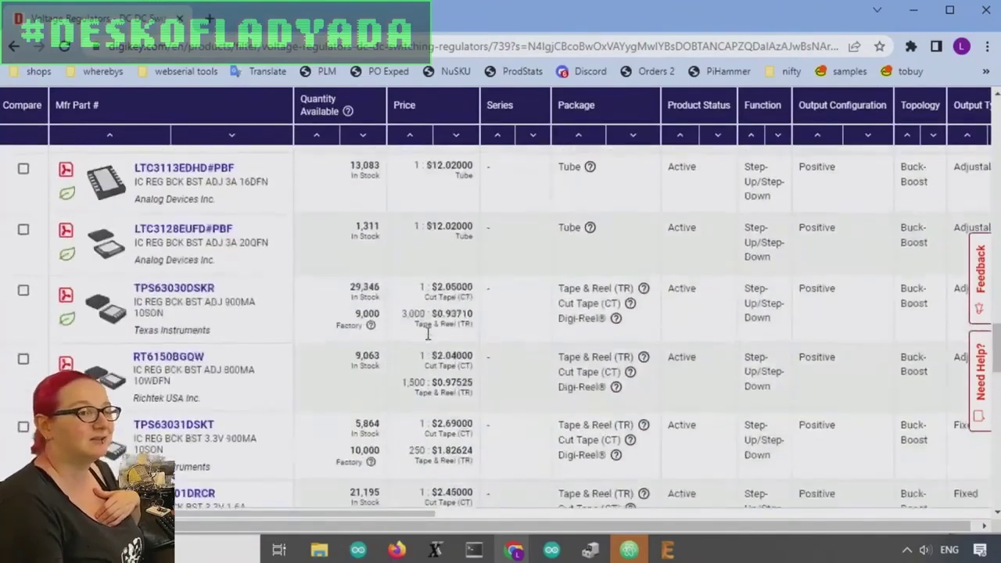
# Select the Package / Case options from 8-UFBGA, DSBGA through SOT-23-6, leaving out 25-UFBGA, WLCSP
pyautogui.scroll(15, 428, 334)
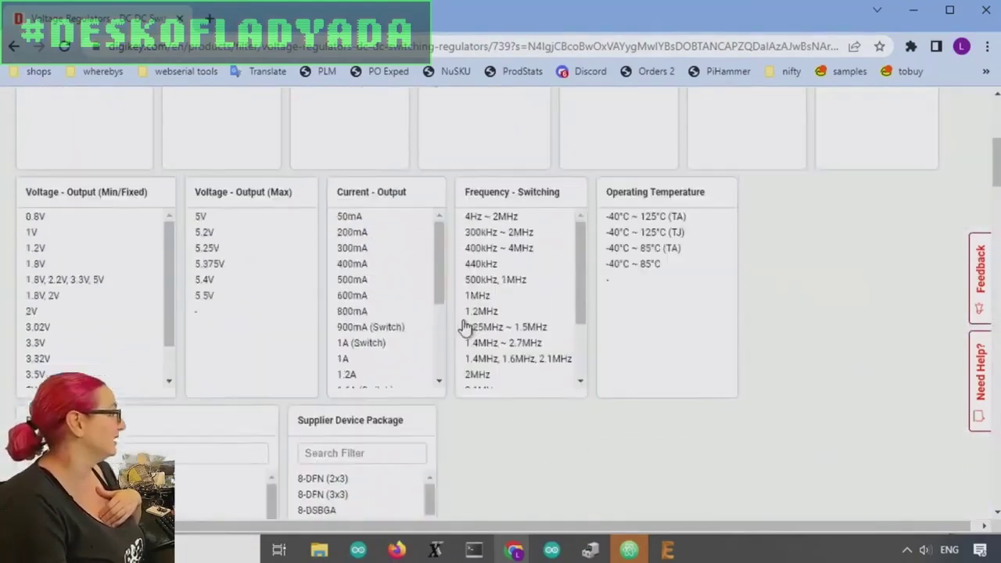
pyautogui.scroll(-3, 467, 329)
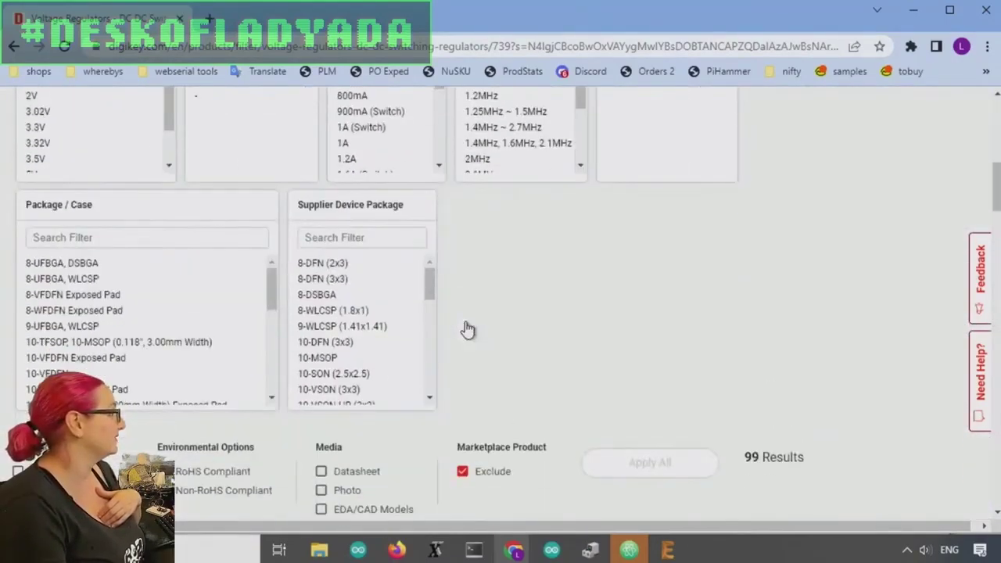
pyautogui.click(219, 268)
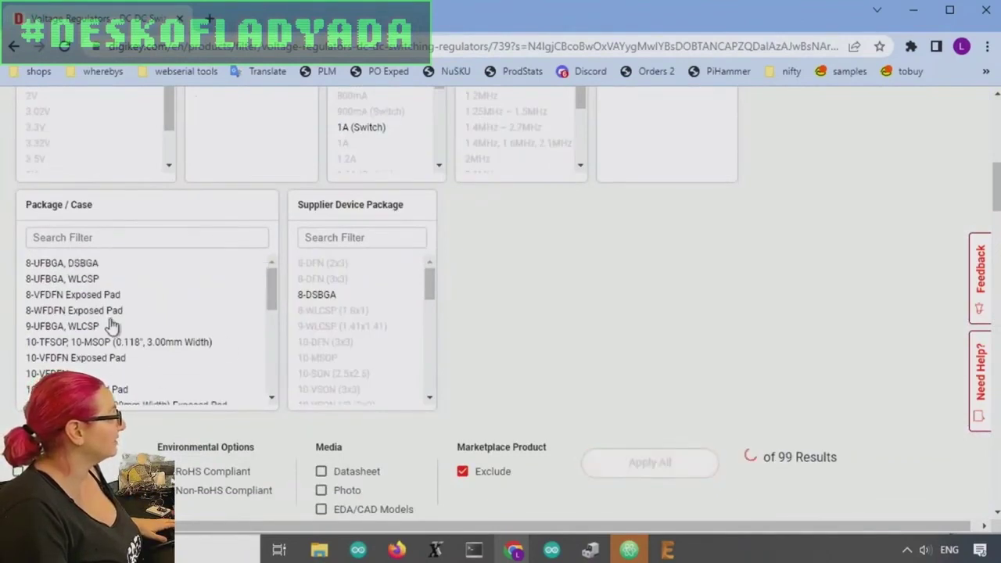
pyautogui.moveTo(93, 270); pyautogui.dragTo(33, 392)
pyautogui.moveTo(268, 305); pyautogui.dragTo(269, 368)
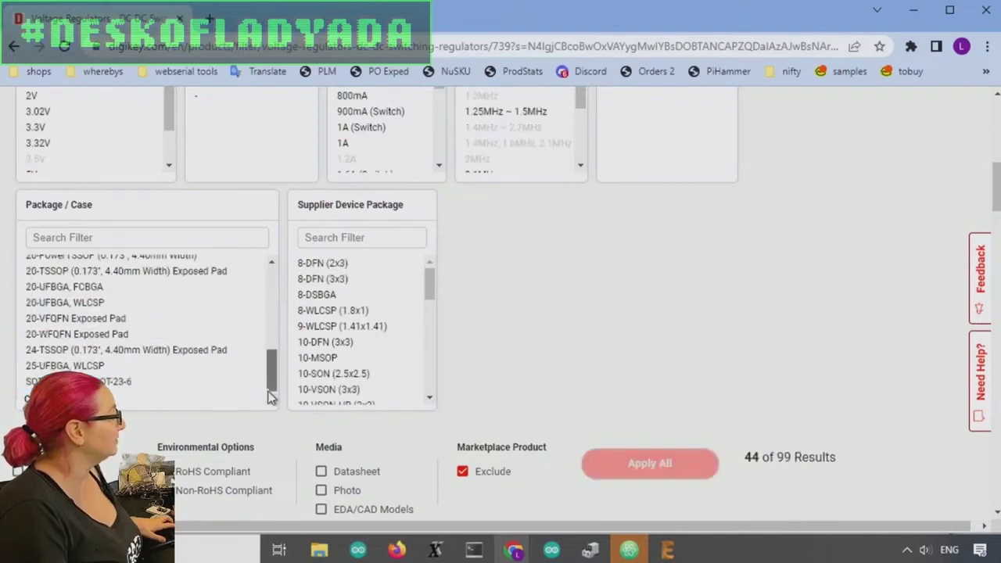
pyautogui.keyDown('shift'); pyautogui.click(256, 381); pyautogui.keyUp('shift')
pyautogui.keyDown('ctrl'); pyautogui.click(257, 366); pyautogui.keyUp('ctrl')
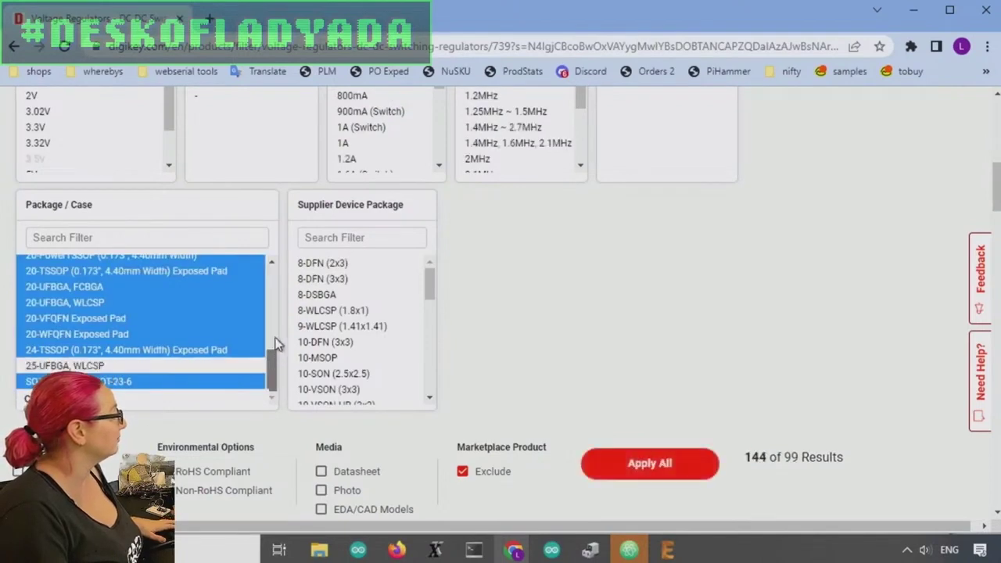
# Deselect the 8-UFBGA DSBGA, 8-UFBGA WLCSP, 9-UFBGA WLCSP and 12-XFBGA DSBGA packages
pyautogui.scroll(10, 270, 313)
pyautogui.keyDown('shift'); pyautogui.click(119, 282); pyautogui.keyUp('shift')
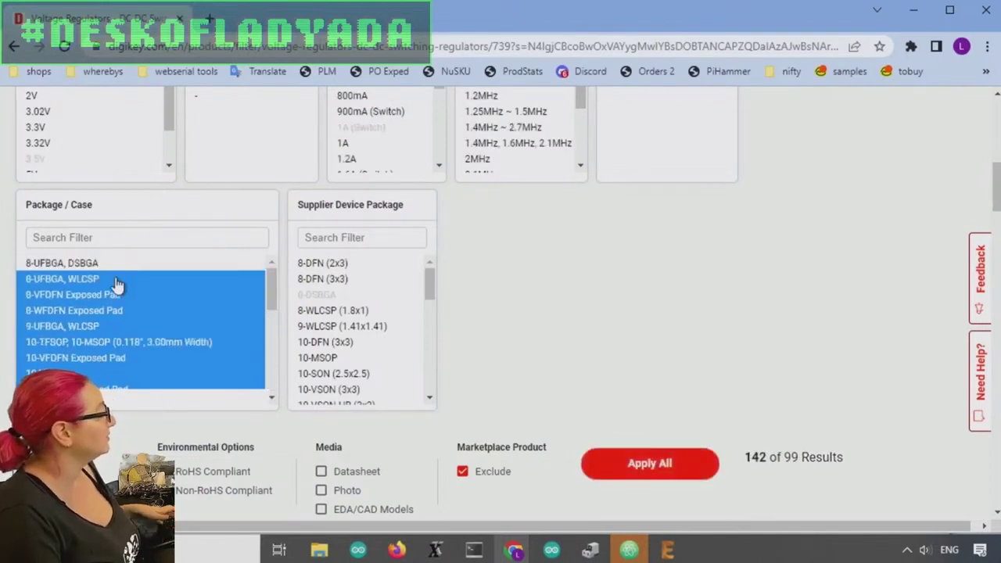
pyautogui.keyDown('ctrl'); pyautogui.click(116, 282); pyautogui.keyUp('ctrl')
pyautogui.keyDown('ctrl'); pyautogui.click(110, 326); pyautogui.keyUp('ctrl')
pyautogui.scroll(-1, 205, 301)
pyautogui.scroll(-4, 205, 301)
pyautogui.keyDown('ctrl'); pyautogui.click(138, 279); pyautogui.keyUp('ctrl')
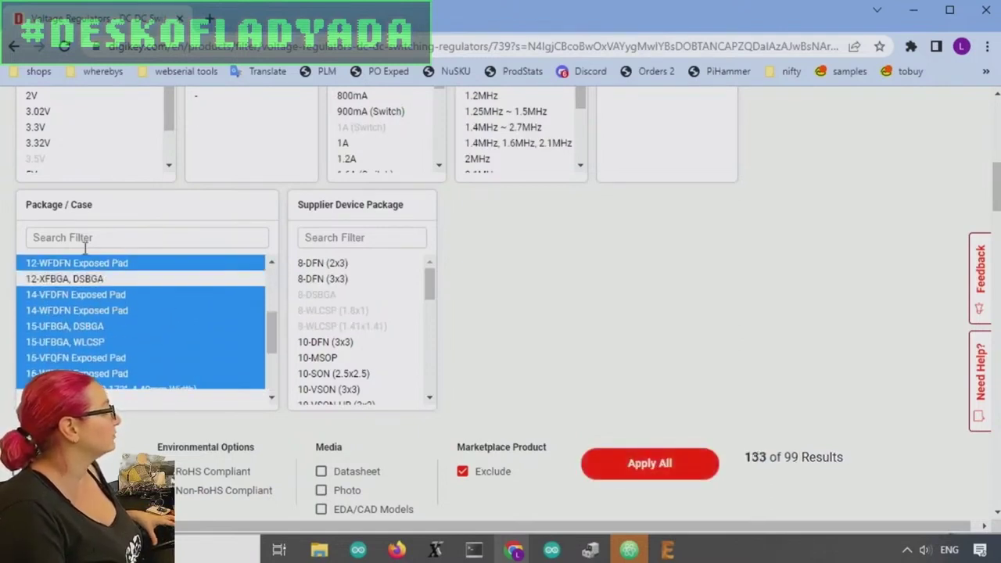
# Deselect the 15-UFBGA DSBGA and WLCSP and the 20-UFBGA FCBGA and WLCSP packages, and apply the package filter
pyautogui.keyDown('ctrl'); pyautogui.click(87, 327); pyautogui.keyUp('ctrl')
pyautogui.keyDown('ctrl'); pyautogui.click(90, 342); pyautogui.keyUp('ctrl')
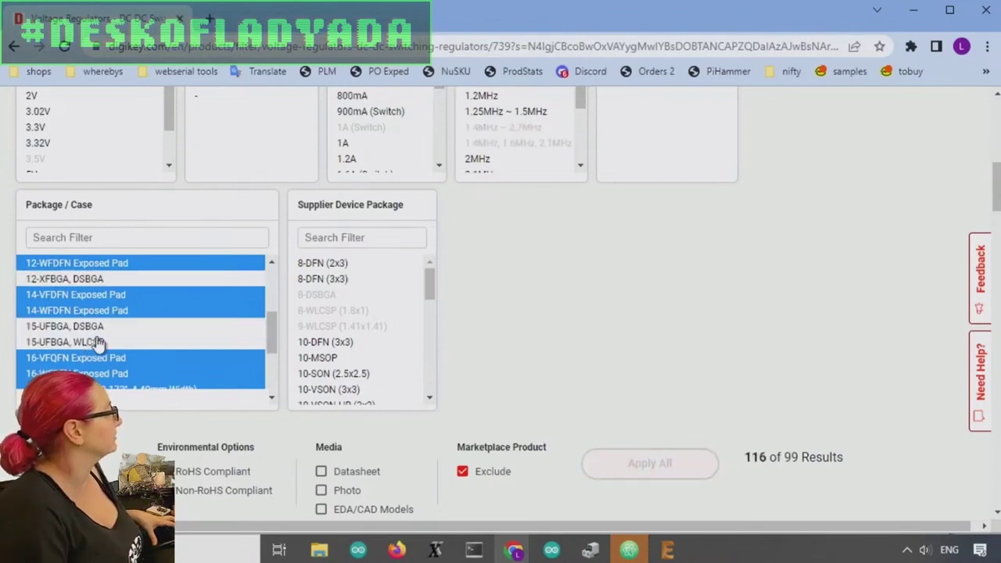
pyautogui.hotkey('ctrl', '-')
pyautogui.hotkey('ctrl', '+')
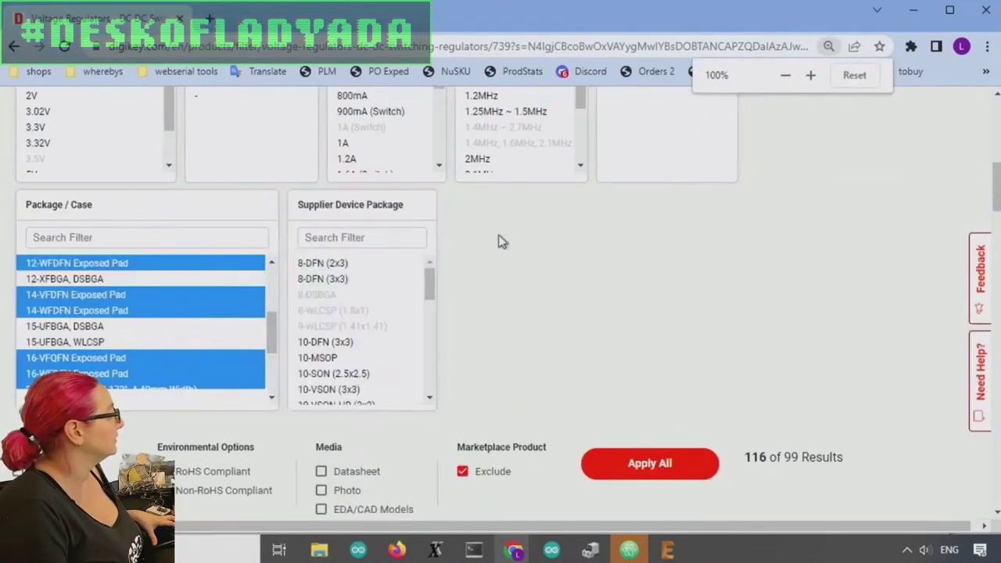
pyautogui.scroll(-5, 87, 306)
pyautogui.keyDown('ctrl'); pyautogui.click(87, 305); pyautogui.keyUp('ctrl')
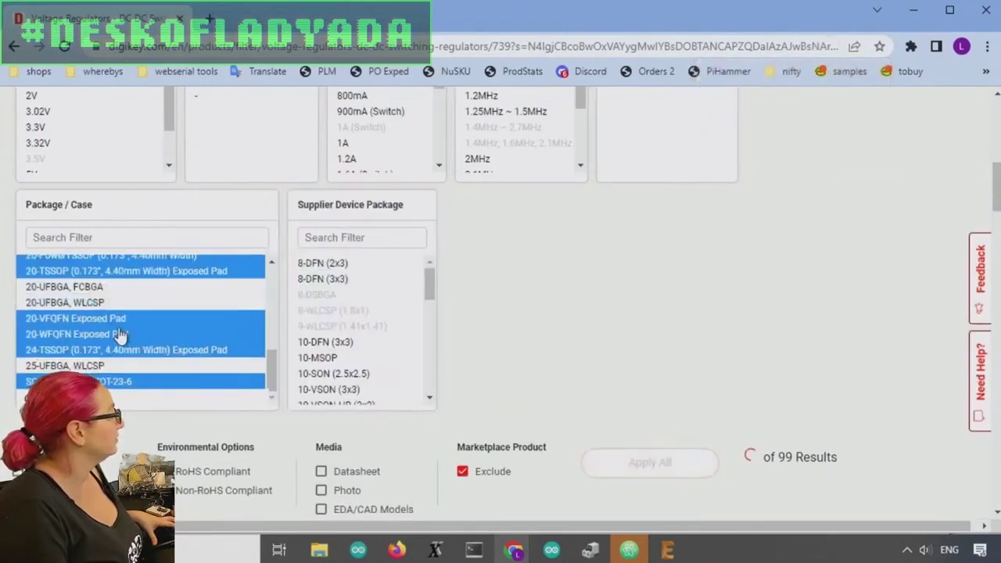
pyautogui.scroll(2, 150, 332)
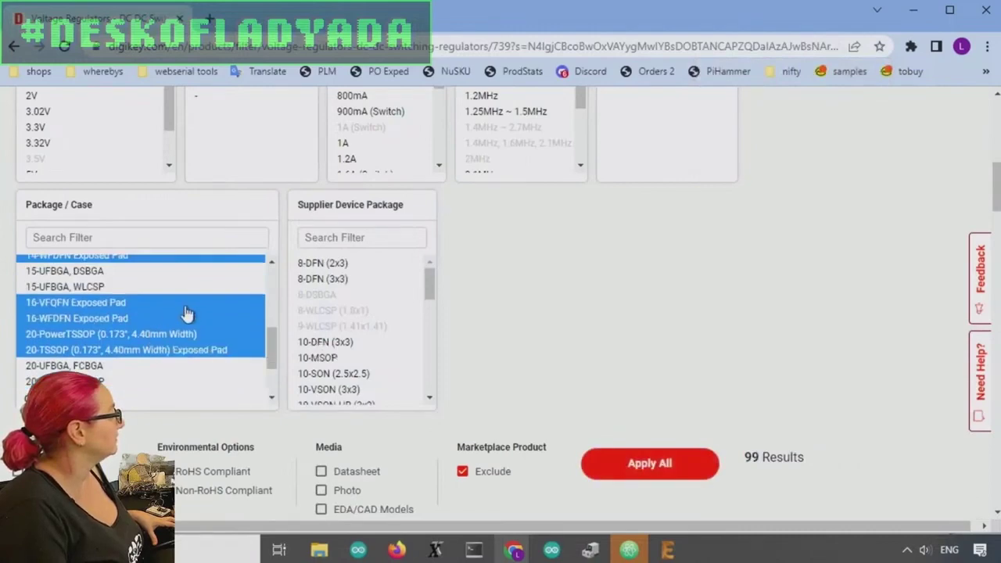
pyautogui.scroll(-2, 187, 312)
pyautogui.click(708, 466)
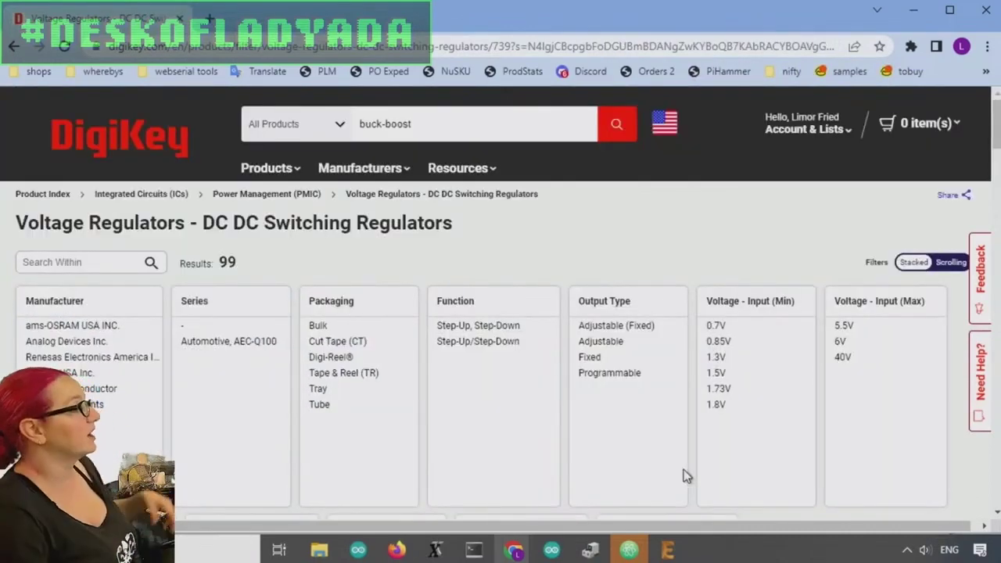
# Sort the regulator results by price in ascending order
pyautogui.scroll(-5, 669, 255)
pyautogui.scroll(-7, 669, 255)
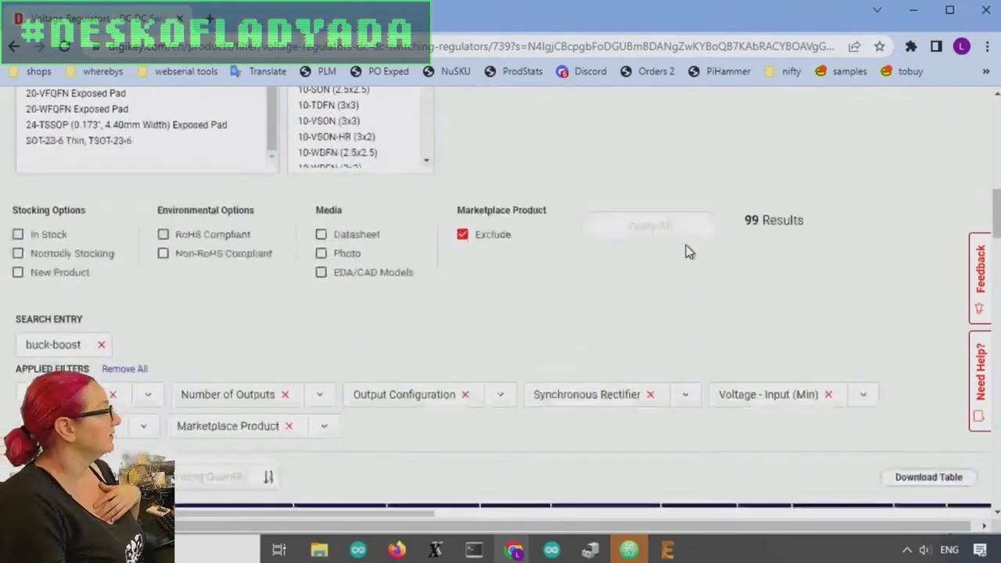
pyautogui.scroll(2, 244, 289)
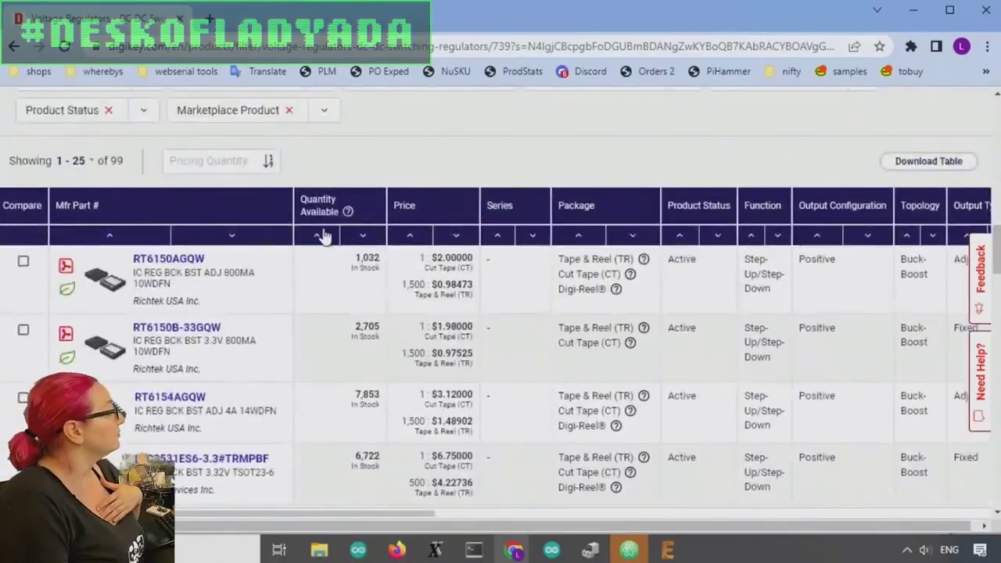
pyautogui.scroll(1, 168, 227)
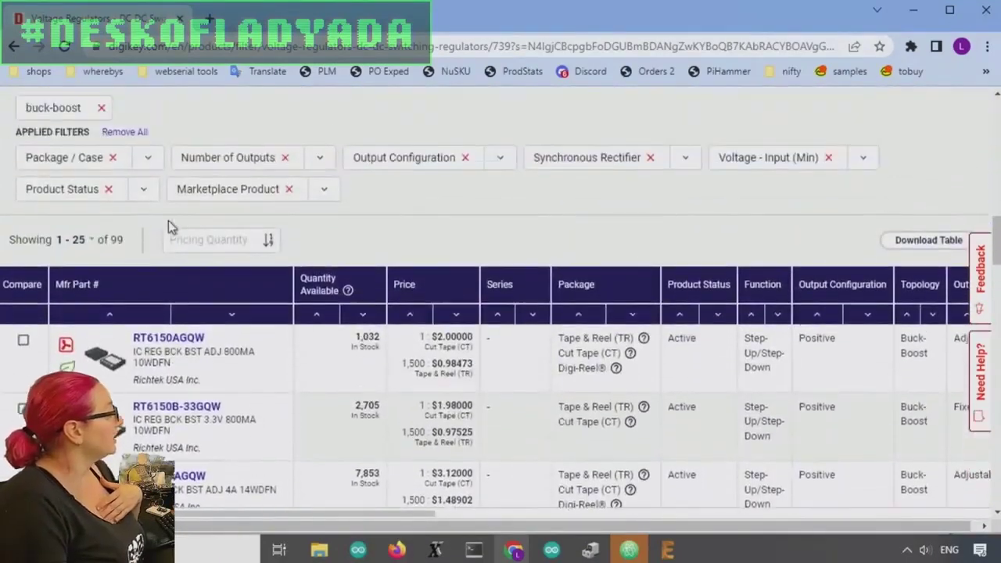
pyautogui.click(415, 316)
pyautogui.scroll(-2, 501, 306)
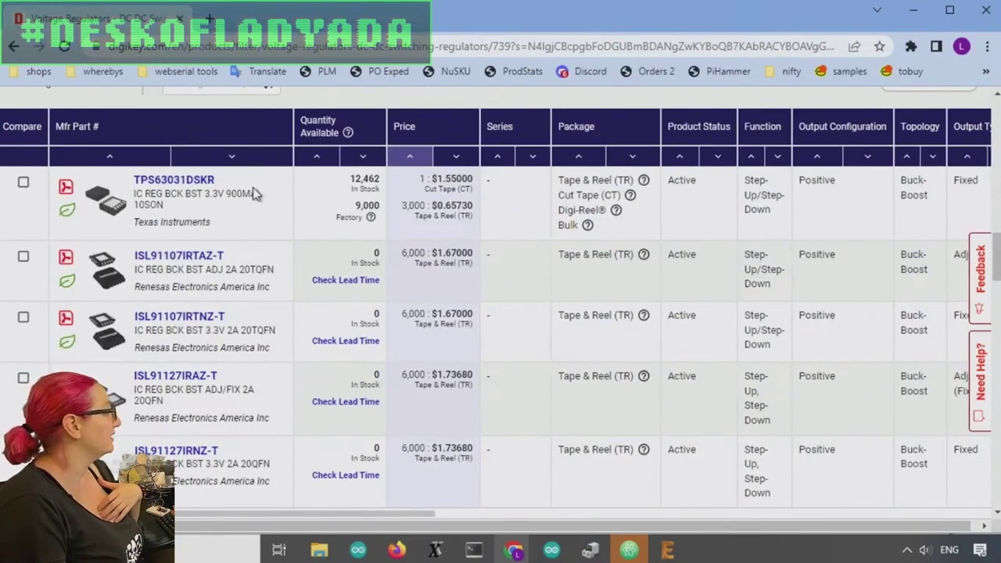
# Restrict the regulators to In Stock parts, apply the filter, and review the cheapest results
pyautogui.scroll(4, 161, 194)
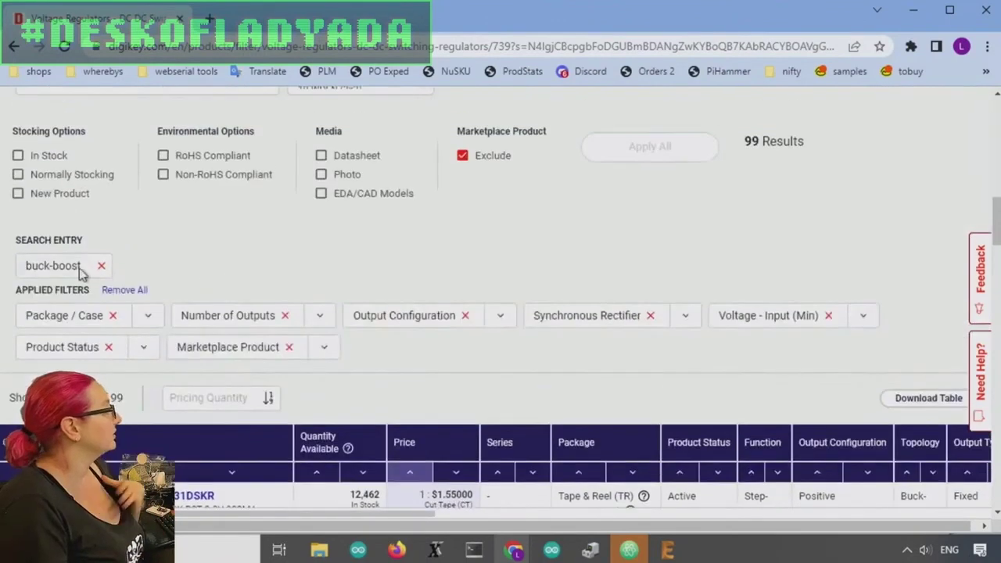
pyautogui.click(59, 157)
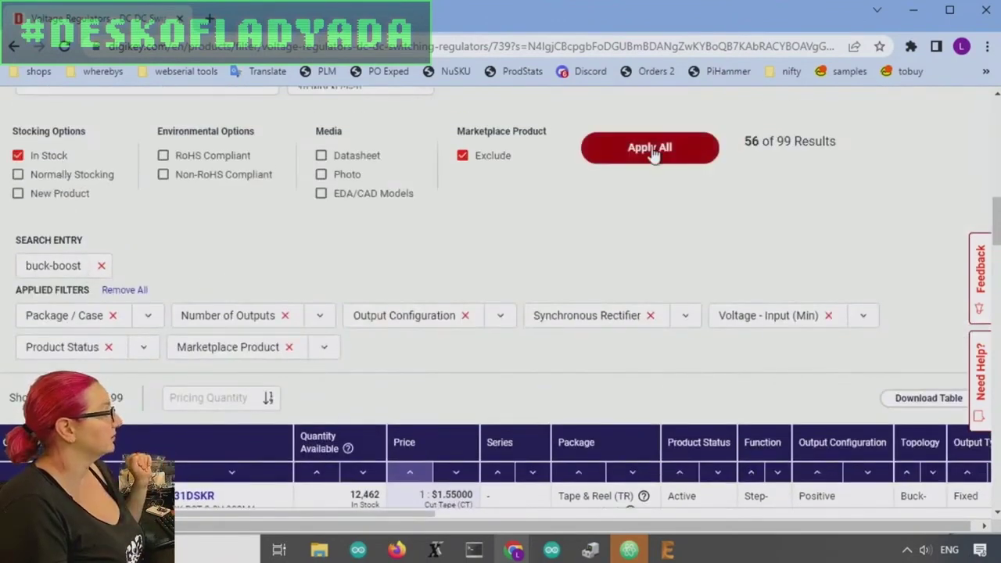
pyautogui.scroll(-8, 595, 306)
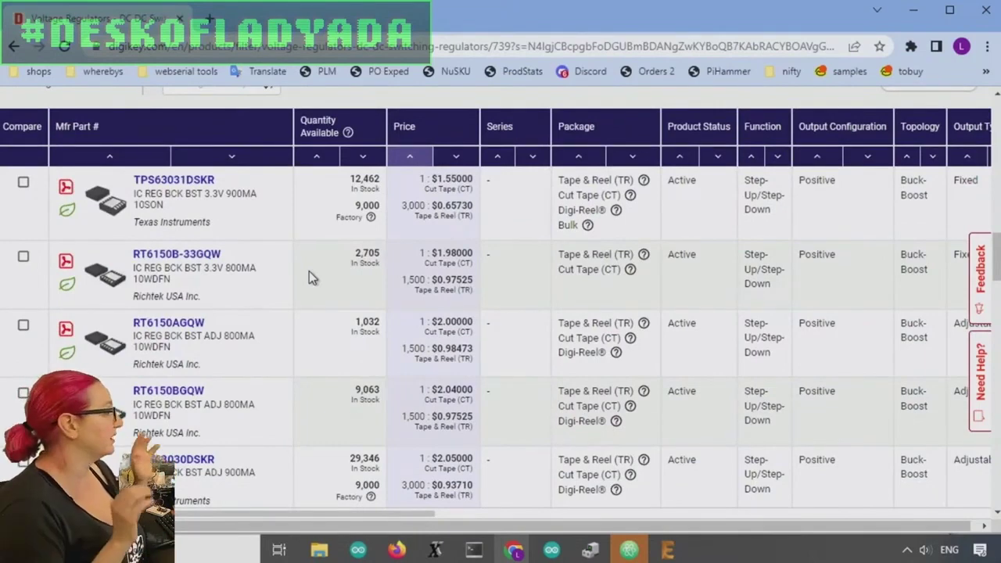
pyautogui.scroll(-2, 331, 266)
pyautogui.scroll(2, 237, 368)
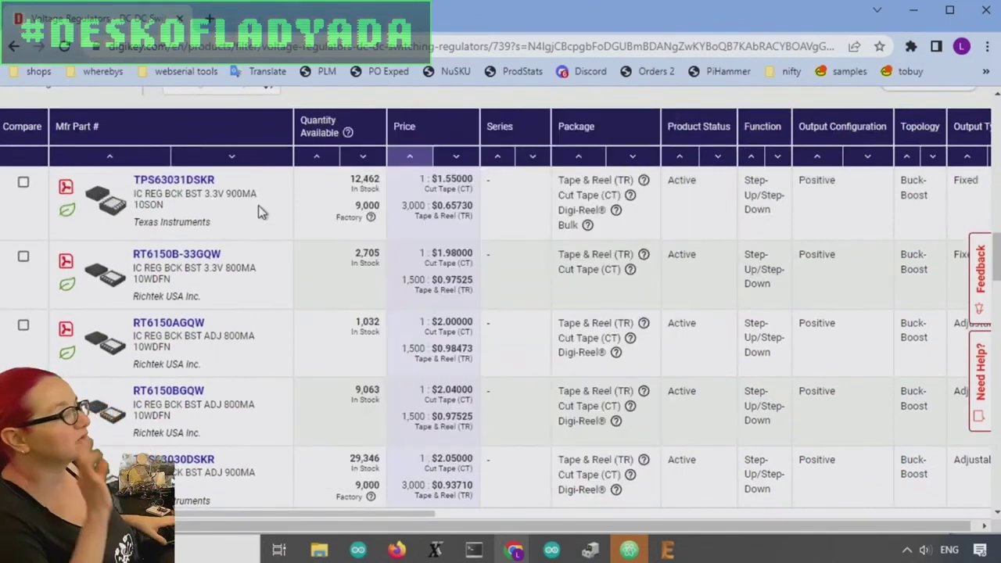
# Open adafruit.com/new in a new browser tab and search the Adafruit store for tps63
pyautogui.hotkey('ctrl', 't')
pyautogui.write('adafruit.com/new')
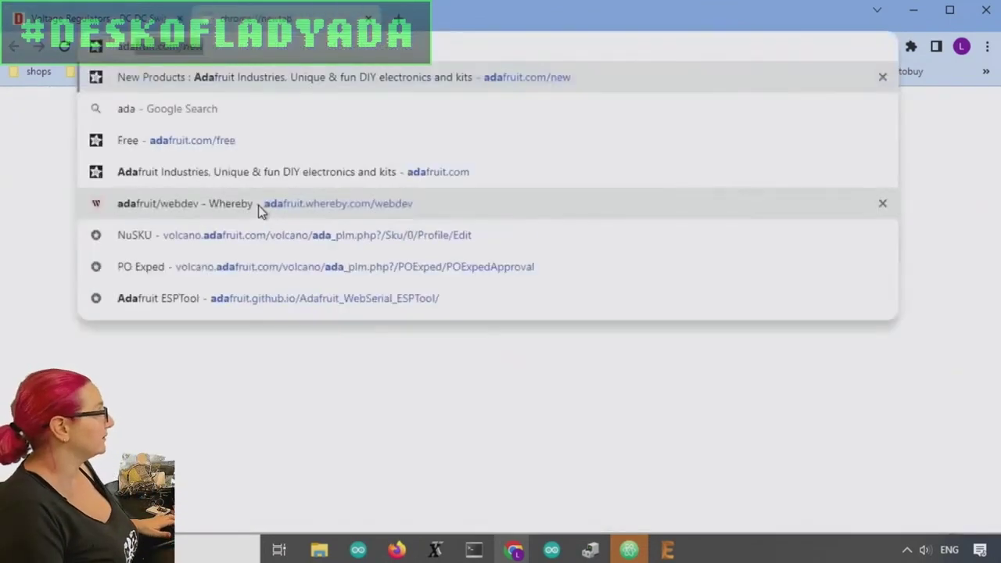
pyautogui.press('Return')
pyautogui.click(669, 148)
pyautogui.write('tps63')
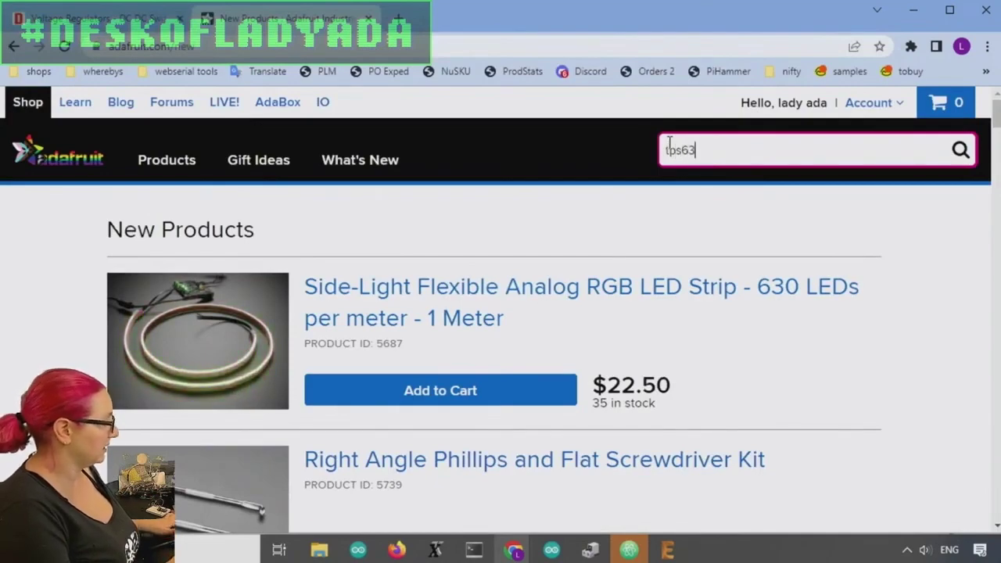
pyautogui.press('Return')
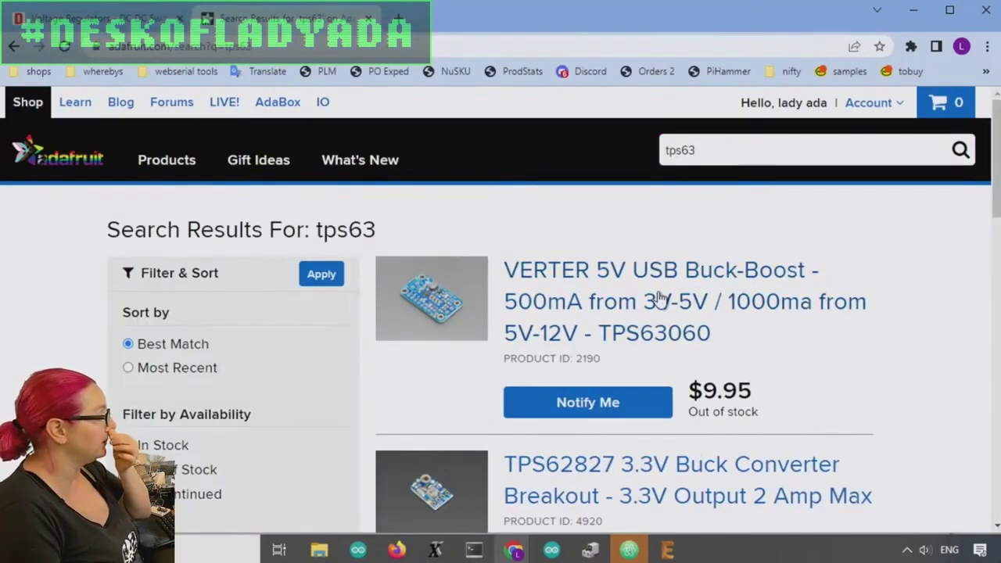
# Open the VERTER 5V USB Buck-Boost TPS63060 product page and review its title, chip name and board photo
pyautogui.click(662, 297)
pyautogui.scroll(-2, 658, 325)
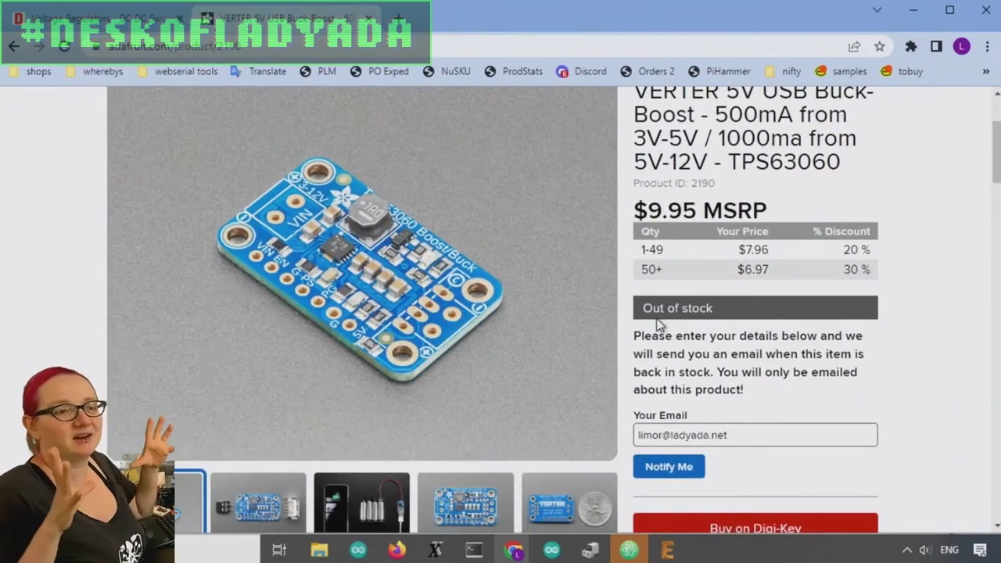
pyautogui.scroll(1, 612, 254)
pyautogui.scroll(2, 612, 255)
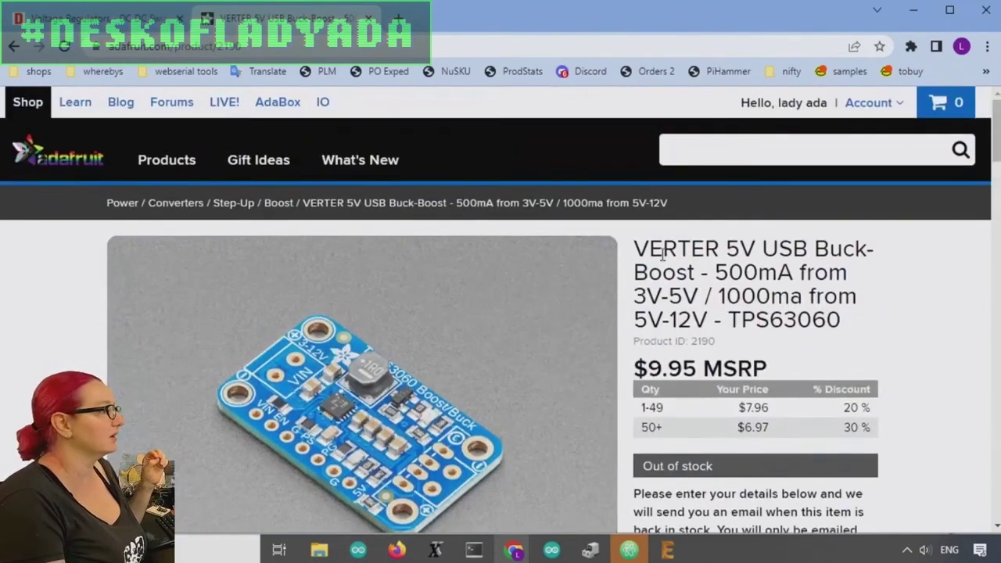
pyautogui.moveTo(741, 319); pyautogui.dragTo(852, 332)
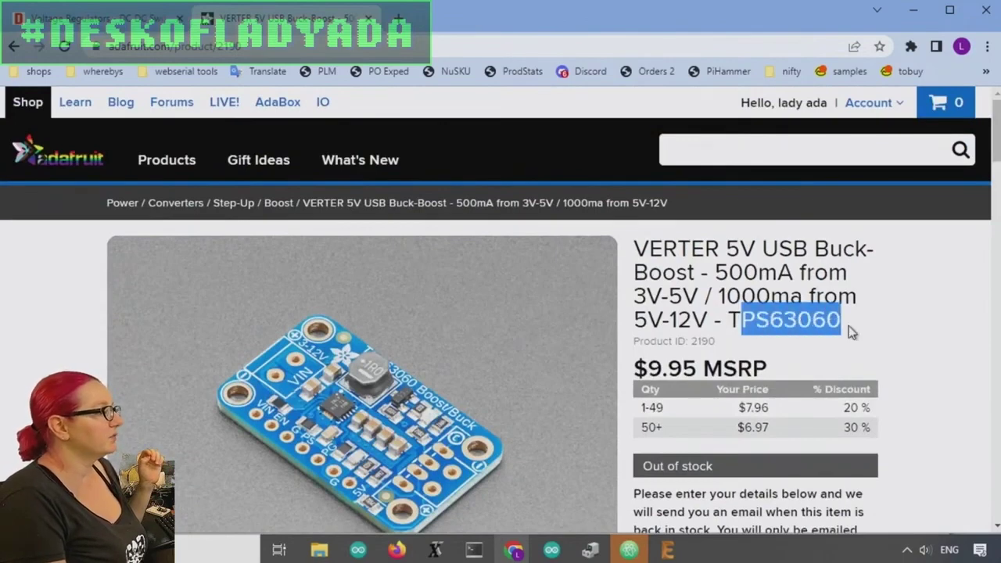
pyautogui.scroll(-1, 476, 331)
pyautogui.moveTo(727, 170); pyautogui.dragTo(727, 227)
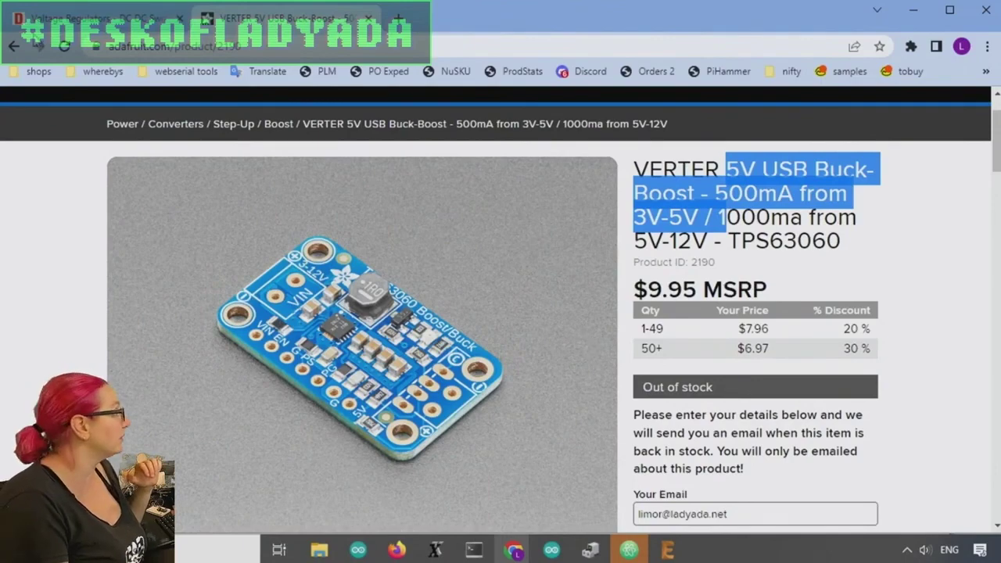
# Return to the DigiKey results and examine the TPS63802DLAR and neighbouring Texas Instruments regulators
pyautogui.hotkey('ctrl', 'shift', 'Tab')
pyautogui.scroll(-2, 595, 349)
pyautogui.scroll(-1, 594, 350)
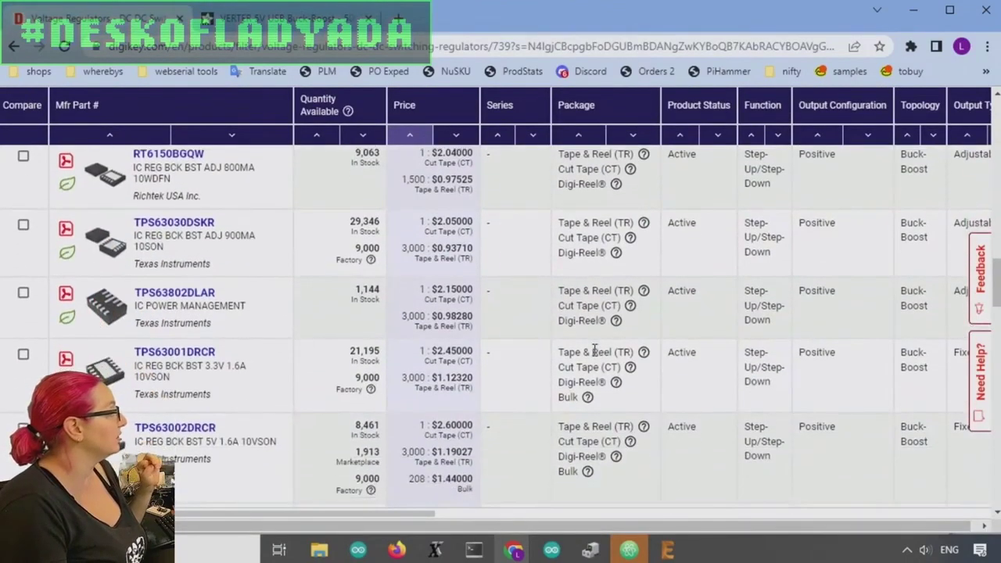
pyautogui.moveTo(115, 317)
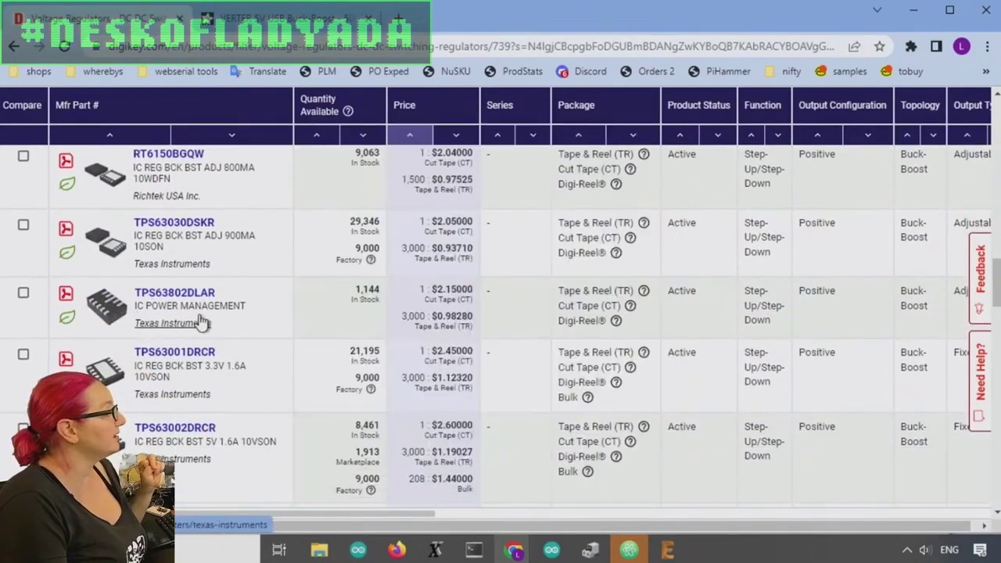
# Restrict the regulators to a Voltage - Output (Min/Fixed) of 3.3V and apply the filter
pyautogui.moveTo(106, 245)
pyautogui.scroll(2, 224, 245)
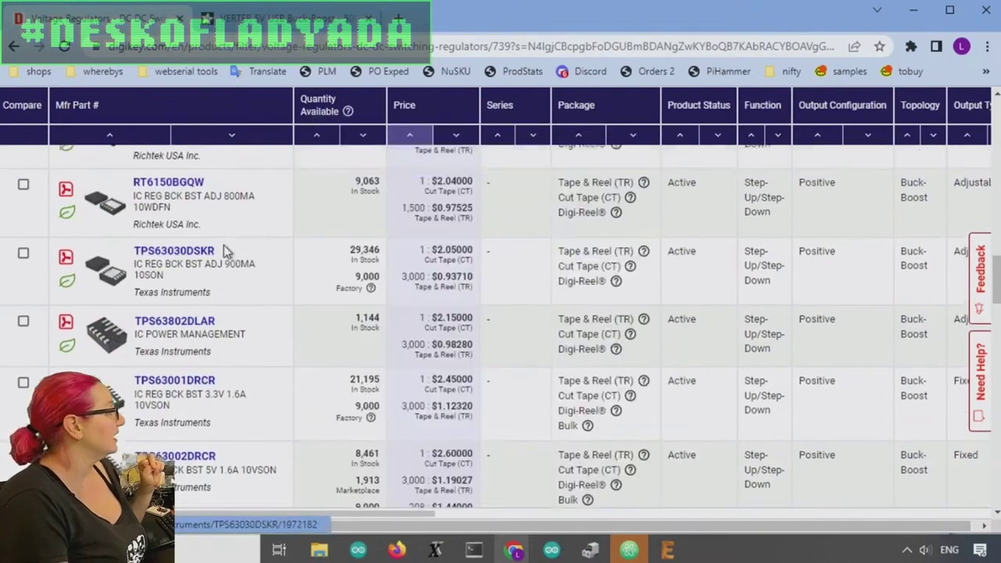
pyautogui.scroll(-5, 459, 329)
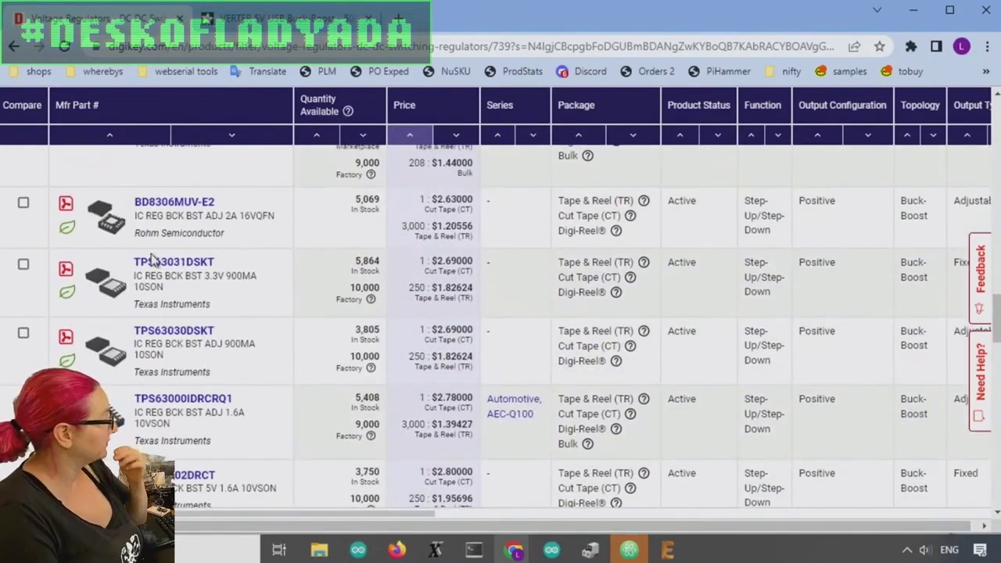
pyautogui.scroll(-2, 258, 263)
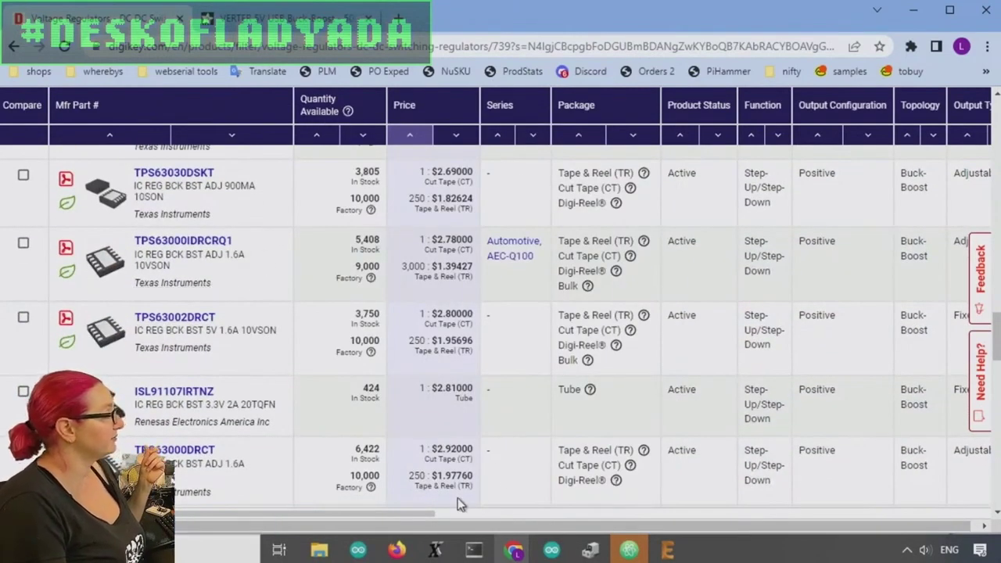
pyautogui.moveTo(370, 514); pyautogui.dragTo(501, 517)
pyautogui.scroll(10, 309, 343)
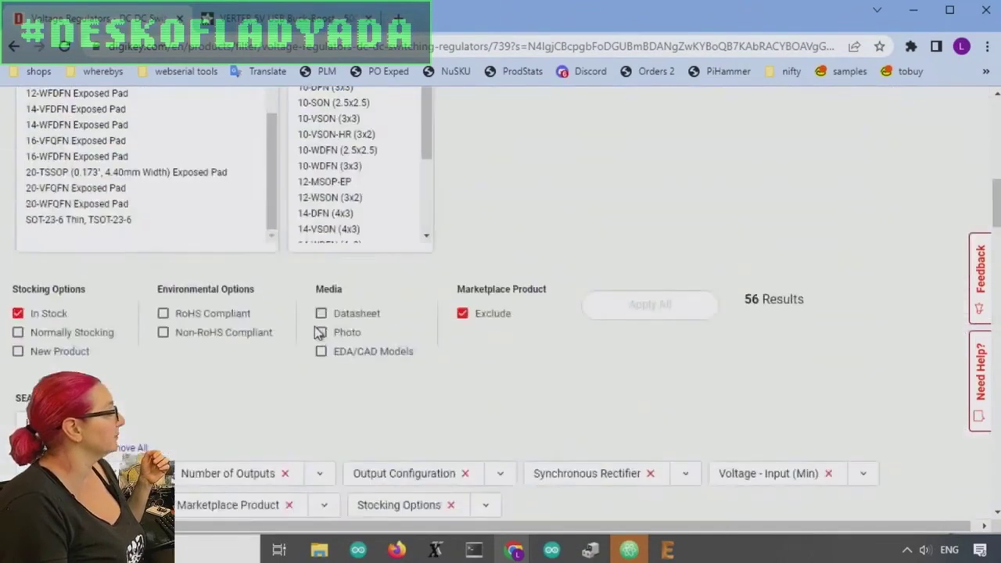
pyautogui.scroll(5, 492, 239)
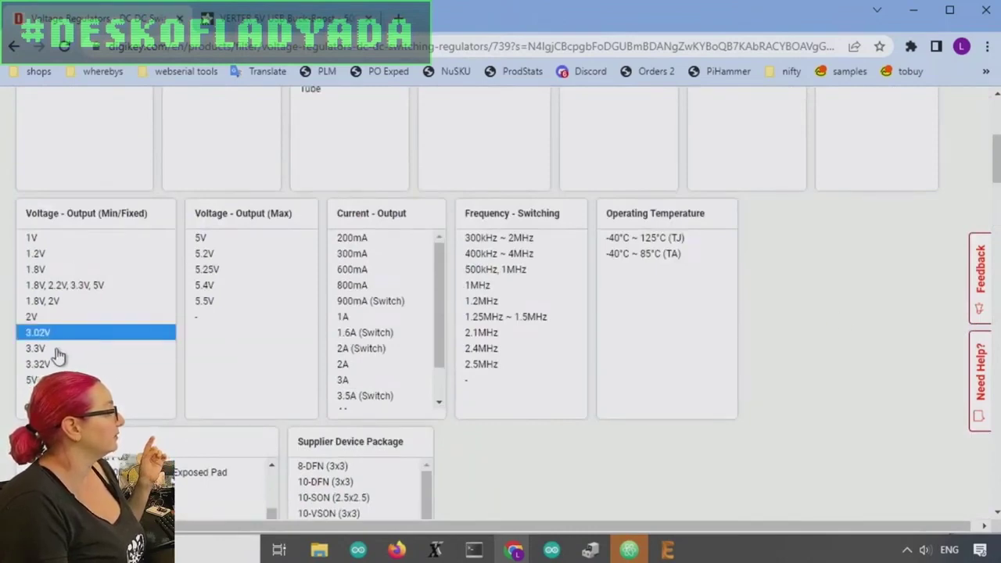
pyautogui.click(137, 348)
pyautogui.scroll(-5, 830, 315)
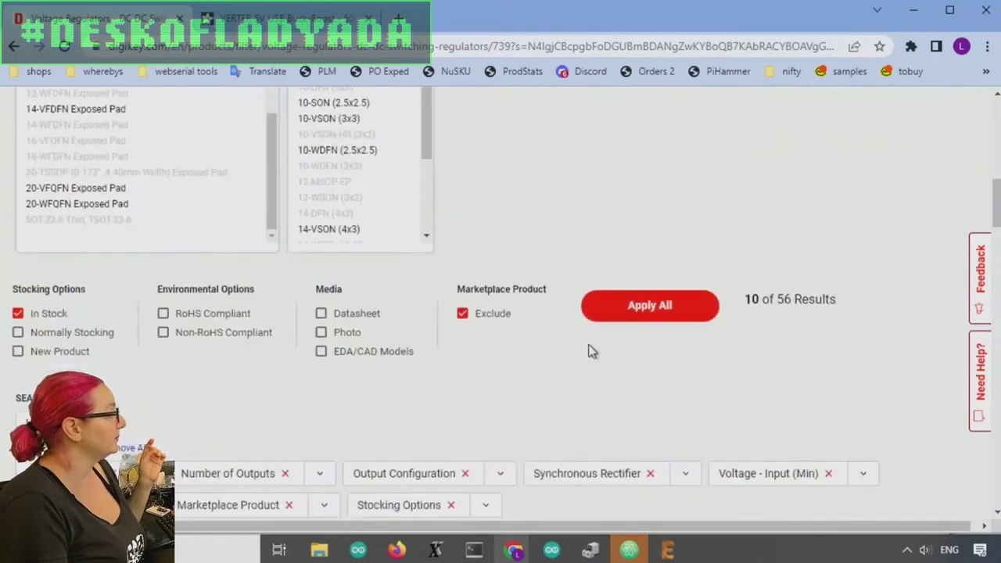
pyautogui.click(639, 309)
# Examine the 3.3V regulators' prices and stock, and compare their input voltage, output current and switching frequency ratings
pyautogui.scroll(-5, 854, 263)
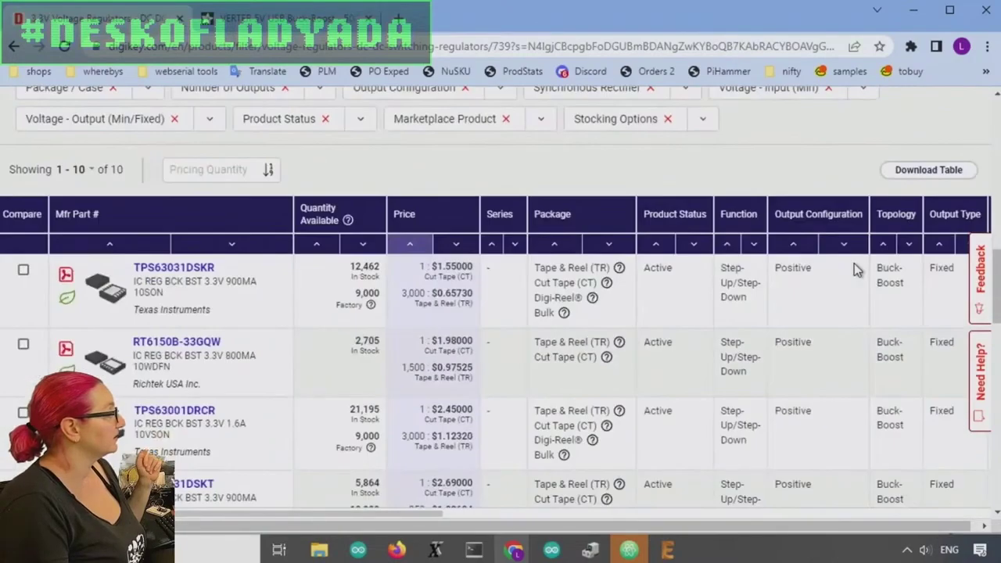
pyautogui.scroll(-3, 811, 281)
pyautogui.scroll(-5, 567, 405)
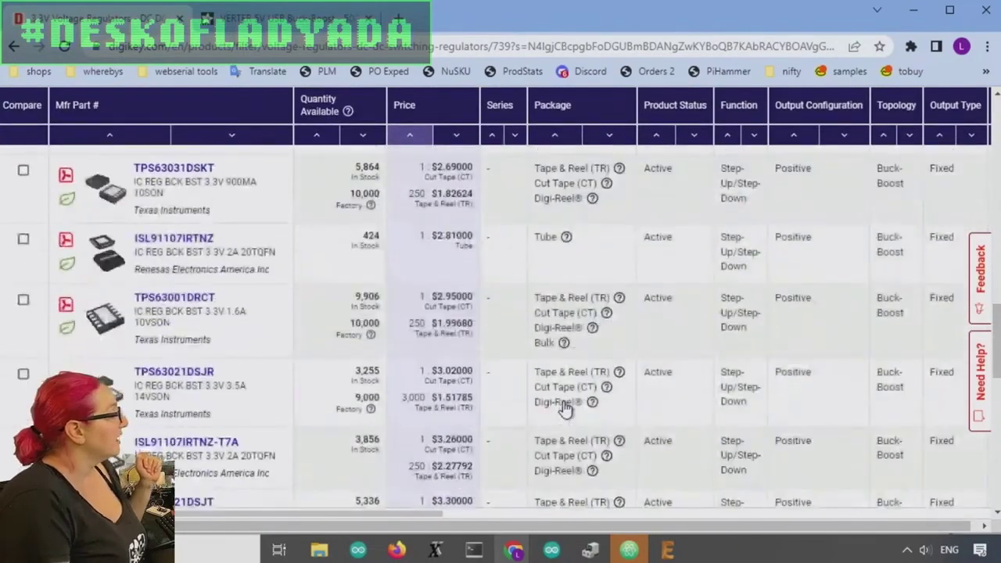
pyautogui.scroll(3, 551, 424)
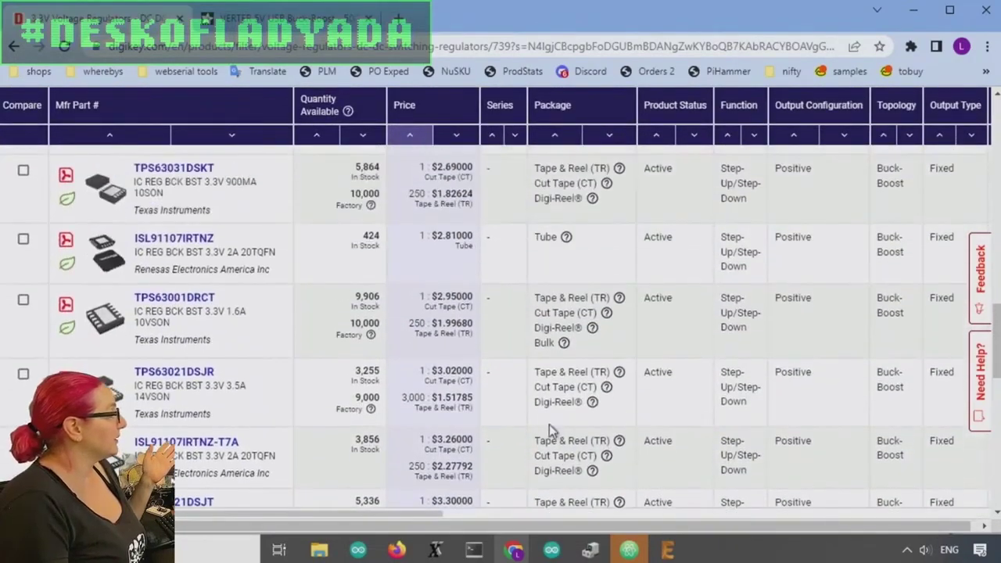
pyautogui.scroll(-3, 422, 399)
pyautogui.scroll(5, 478, 379)
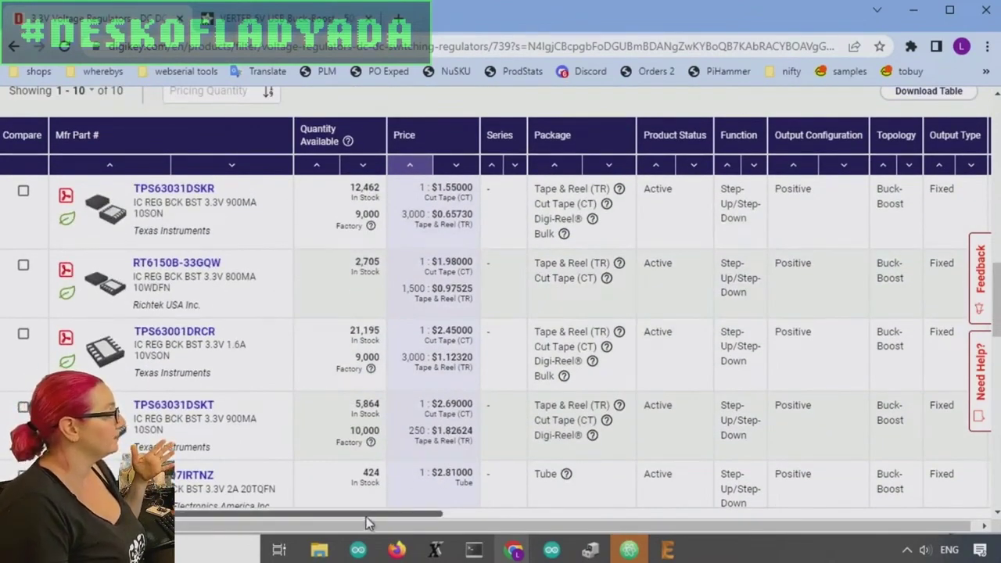
pyautogui.moveTo(366, 517); pyautogui.dragTo(786, 507)
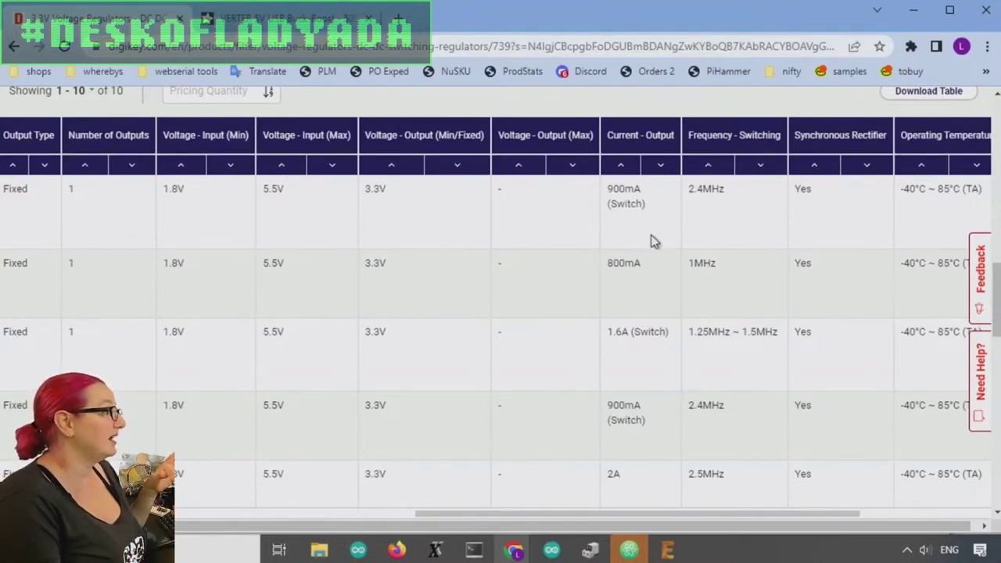
pyautogui.scroll(-3, 688, 274)
pyautogui.scroll(5, 688, 273)
pyautogui.scroll(-3, 689, 275)
# Restrict the output current to 1.6A (Switch), 2A and 3.5A (Switch), and apply the filter
pyautogui.scroll(10, 687, 283)
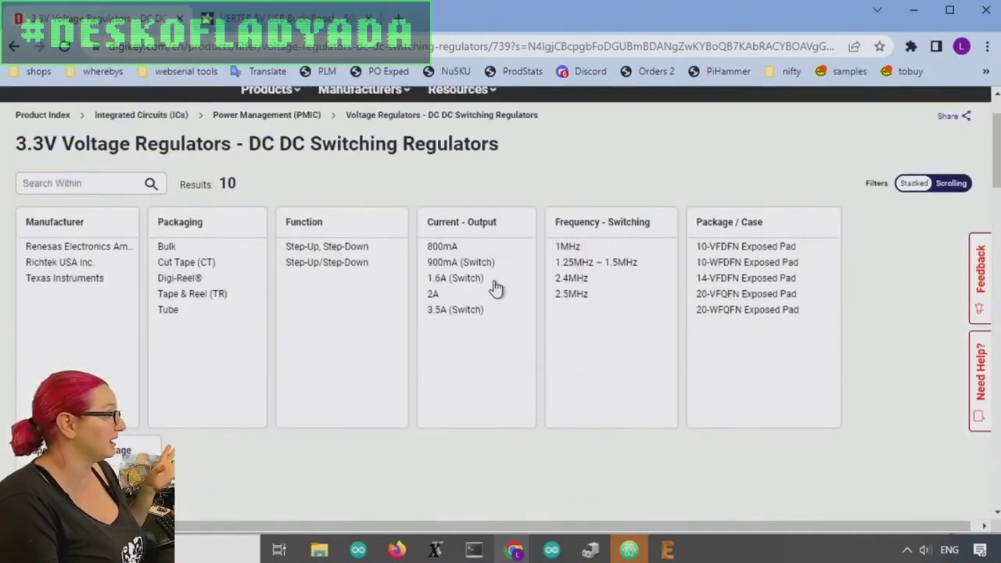
pyautogui.moveTo(494, 280); pyautogui.dragTo(492, 323)
pyautogui.scroll(-1, 832, 365)
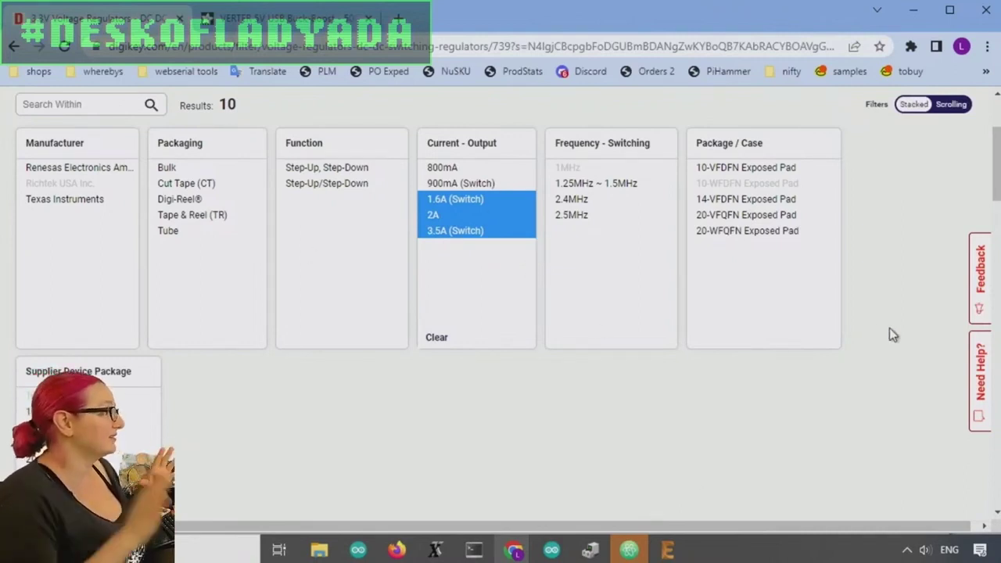
pyautogui.scroll(-4, 635, 284)
pyautogui.click(639, 310)
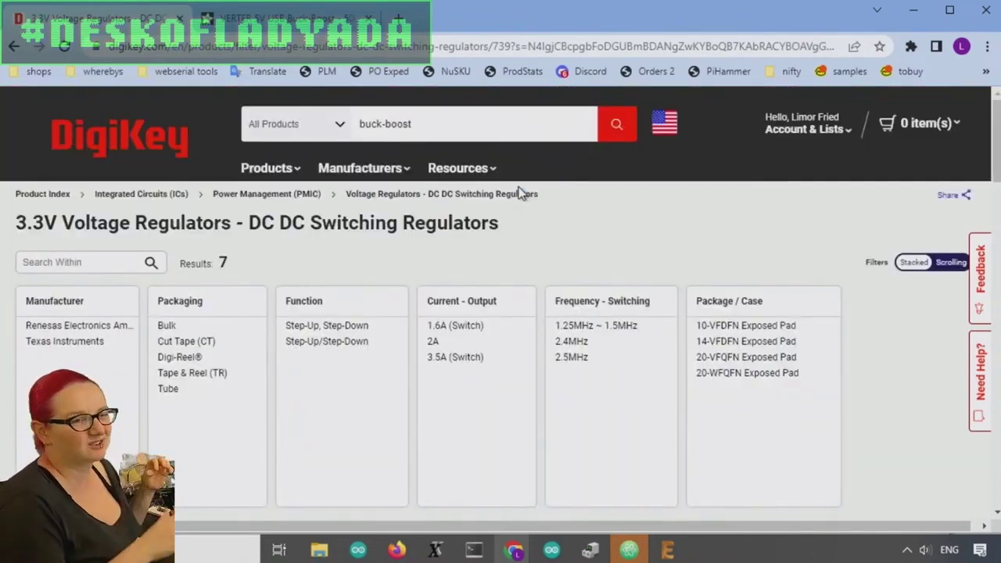
# Review the remaining 3.3V regulators, comparing their specifications, part numbers, stock quantities and prices
pyautogui.scroll(-10, 506, 290)
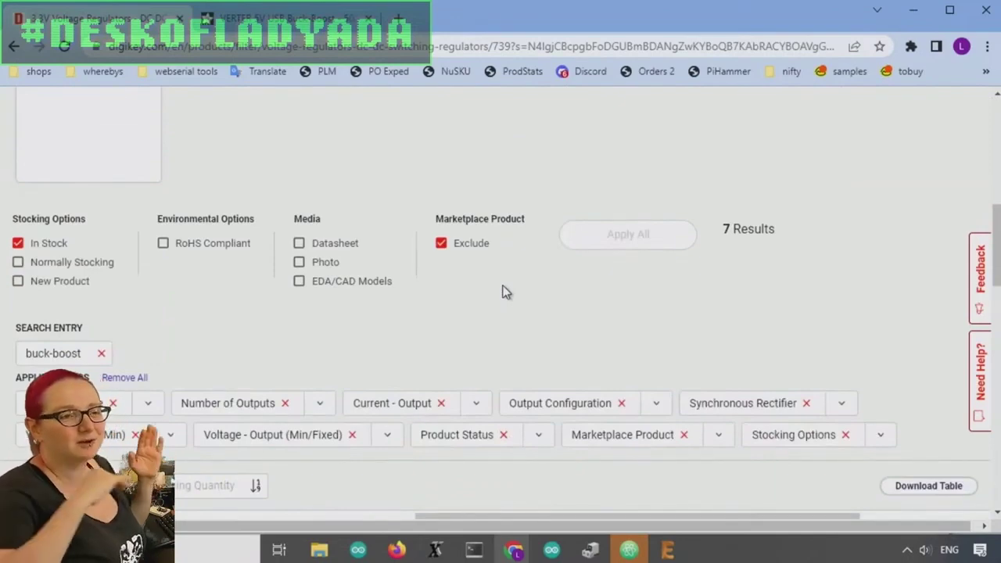
pyautogui.scroll(-5, 505, 292)
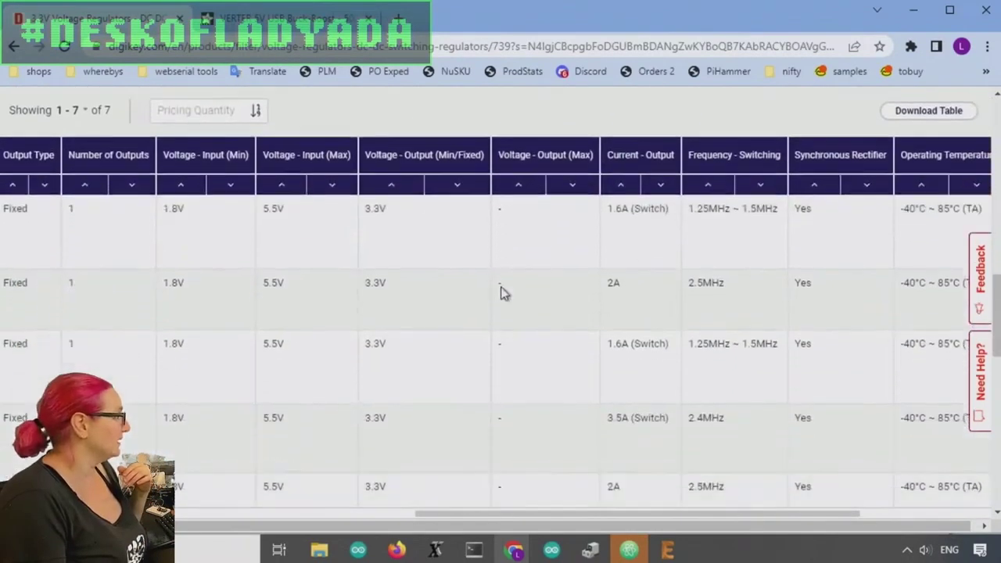
pyautogui.moveTo(464, 518); pyautogui.dragTo(52, 516)
pyautogui.scroll(1, 256, 313)
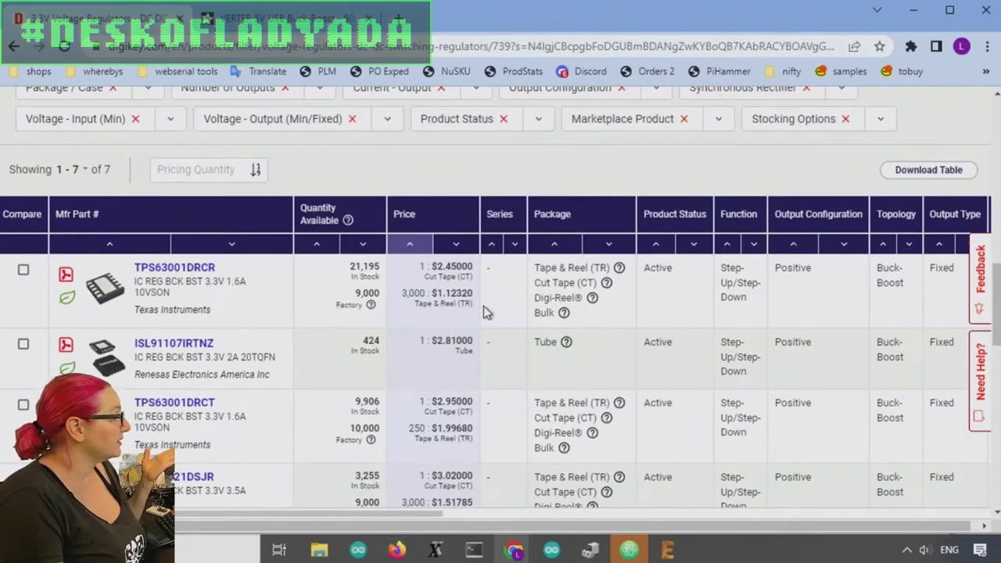
pyautogui.scroll(-1, 489, 329)
pyautogui.scroll(3, 488, 331)
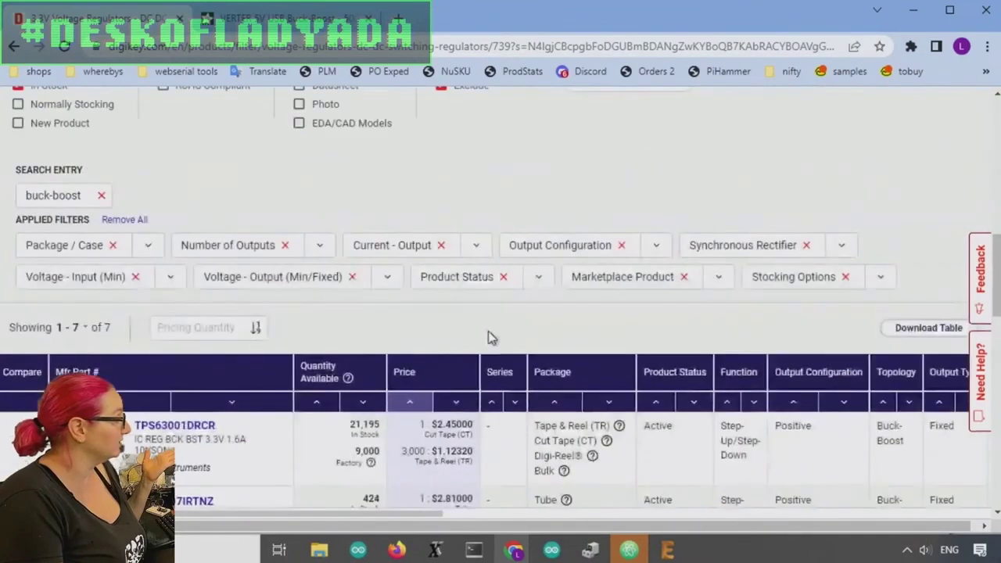
pyautogui.scroll(-1, 488, 331)
pyautogui.scroll(-2, 485, 335)
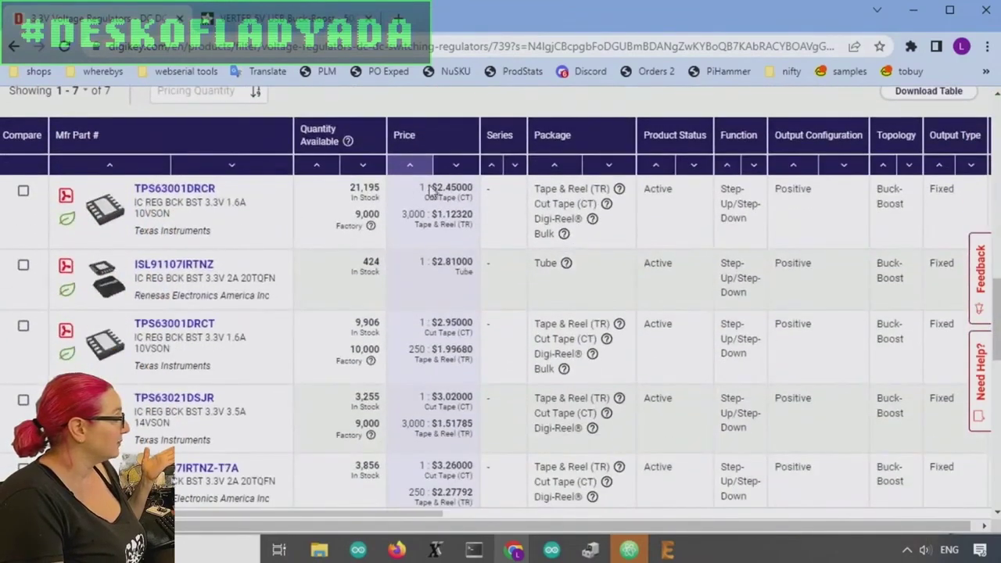
# Open the TPS63001DRCR product page and its datasheet, and highlight the input voltage range, boost-mode output current and quiescent current features
pyautogui.click(170, 194)
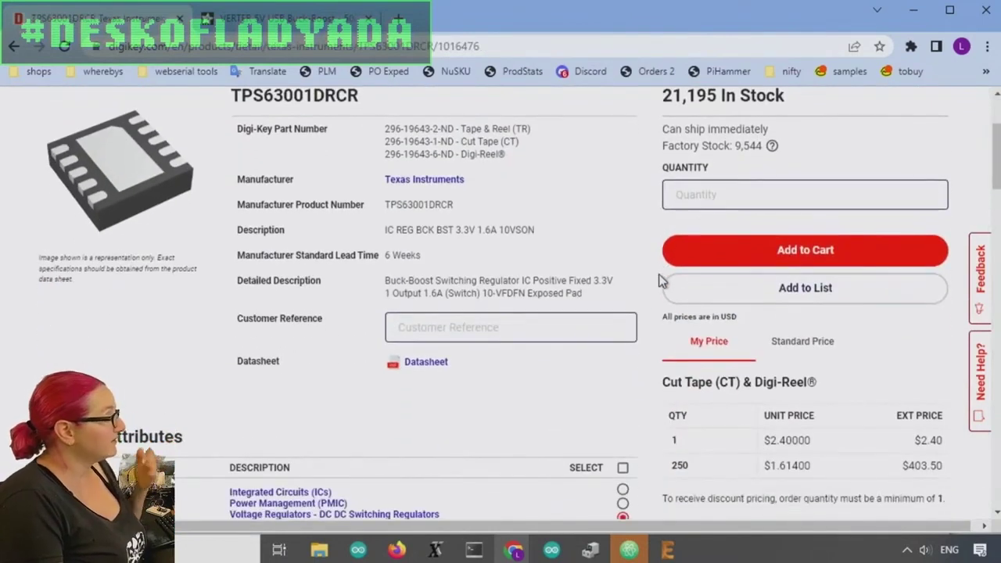
pyautogui.click(425, 363)
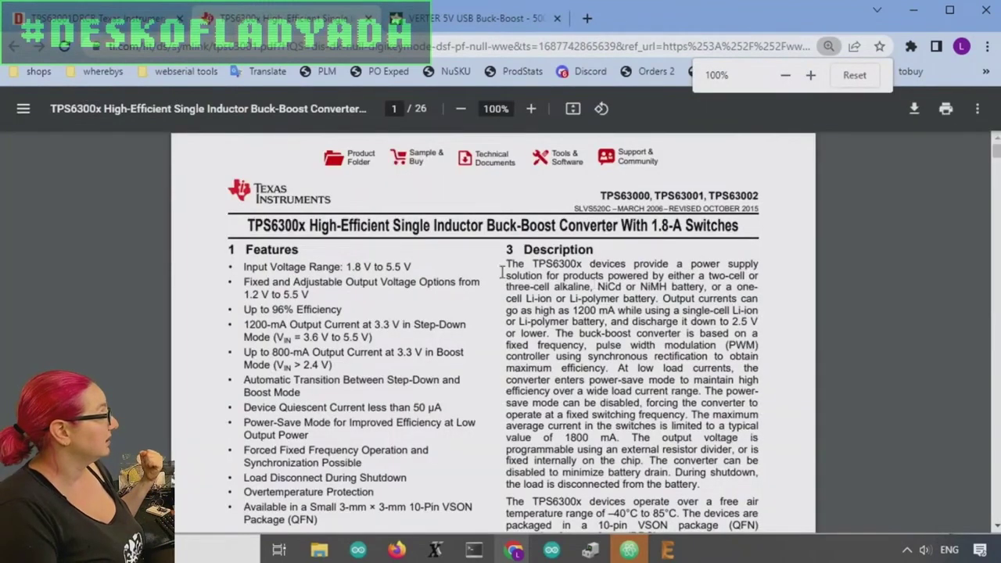
pyautogui.moveTo(412, 267); pyautogui.dragTo(347, 267)
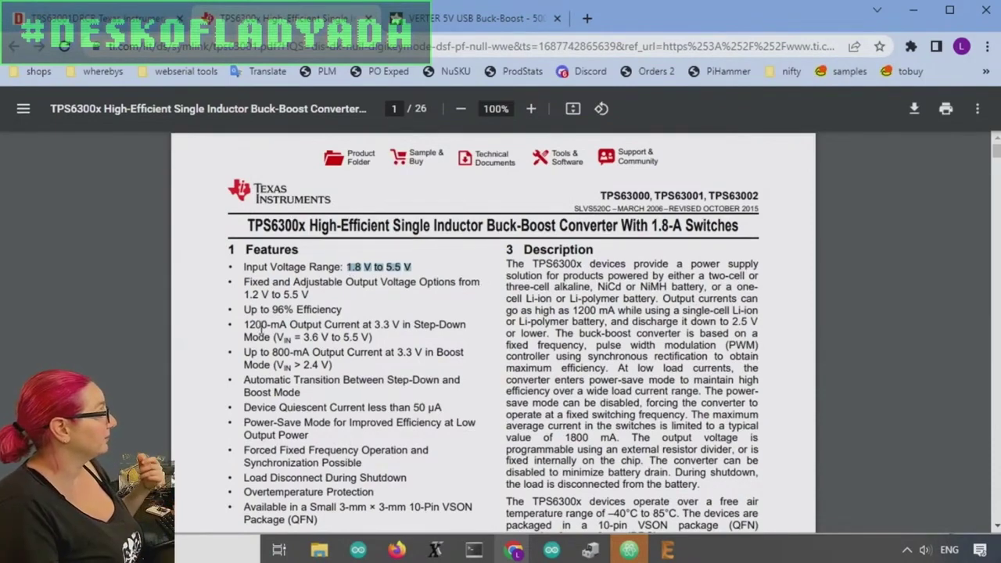
pyautogui.moveTo(244, 324); pyautogui.dragTo(310, 354)
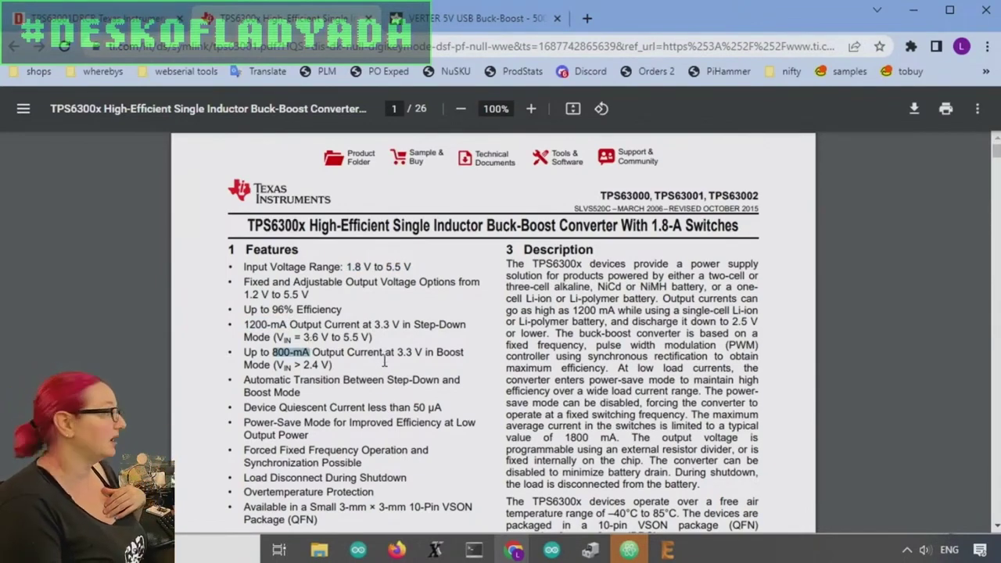
pyautogui.moveTo(474, 407); pyautogui.dragTo(245, 406)
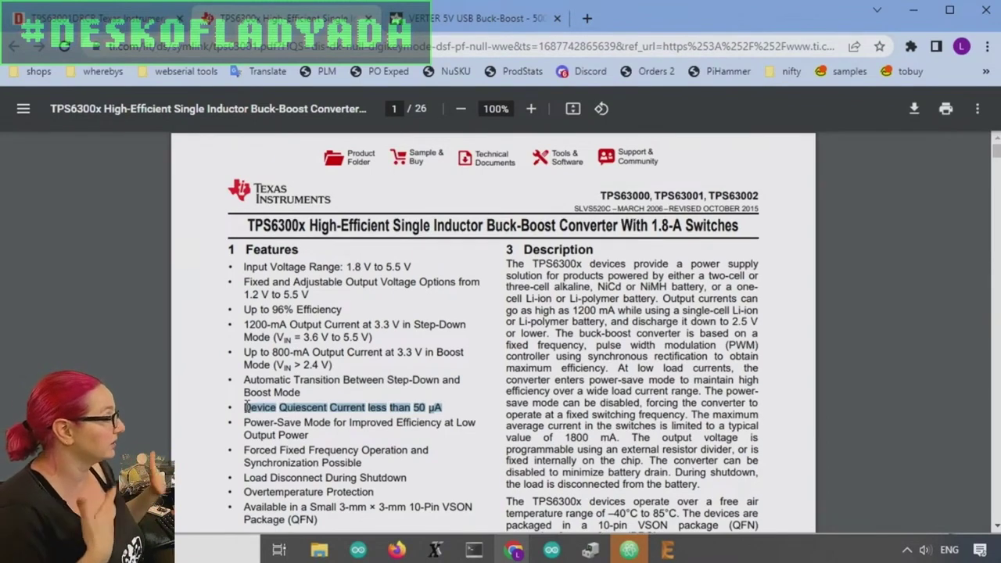
# Enlarge the TPS63001 typical application schematic to 195% and examine its external components
pyautogui.scroll(-2, 793, 213)
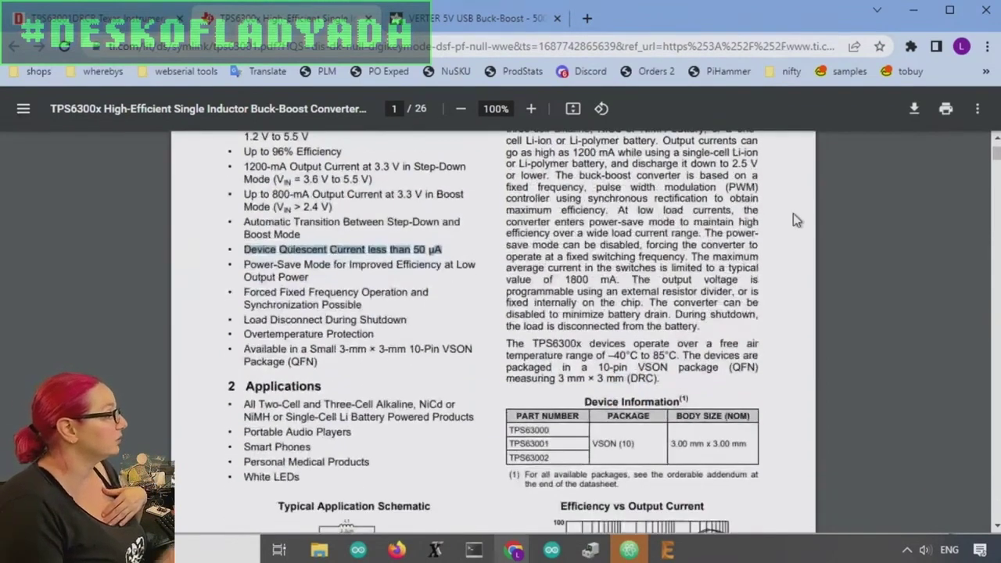
pyautogui.scroll(-2, 735, 262)
pyautogui.scroll(-1, 447, 284)
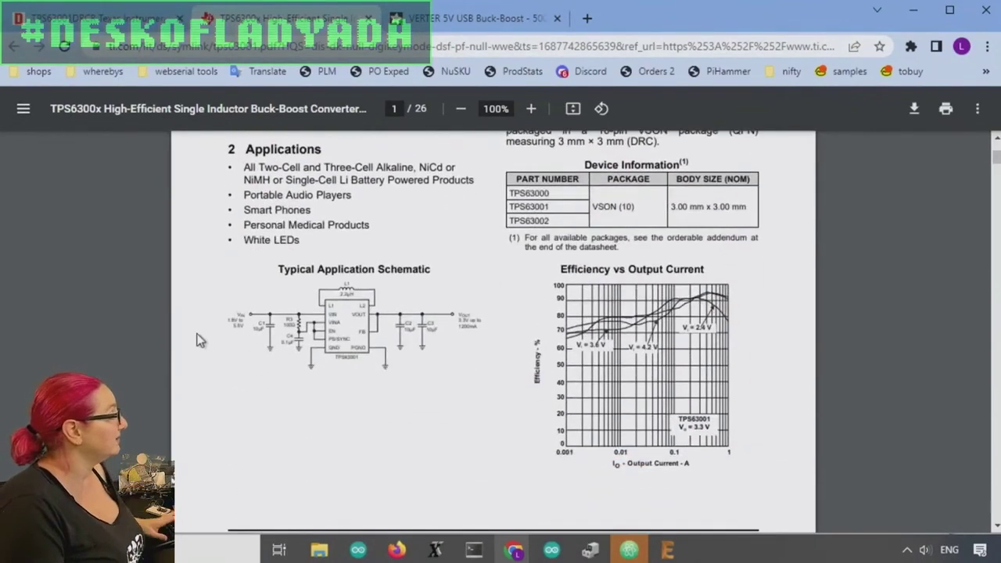
pyautogui.keyDown('ctrl'); pyautogui.scroll(3, 198, 340); pyautogui.keyUp('ctrl')
pyautogui.keyDown('ctrl'); pyautogui.scroll(1, 197, 340); pyautogui.keyUp('ctrl')
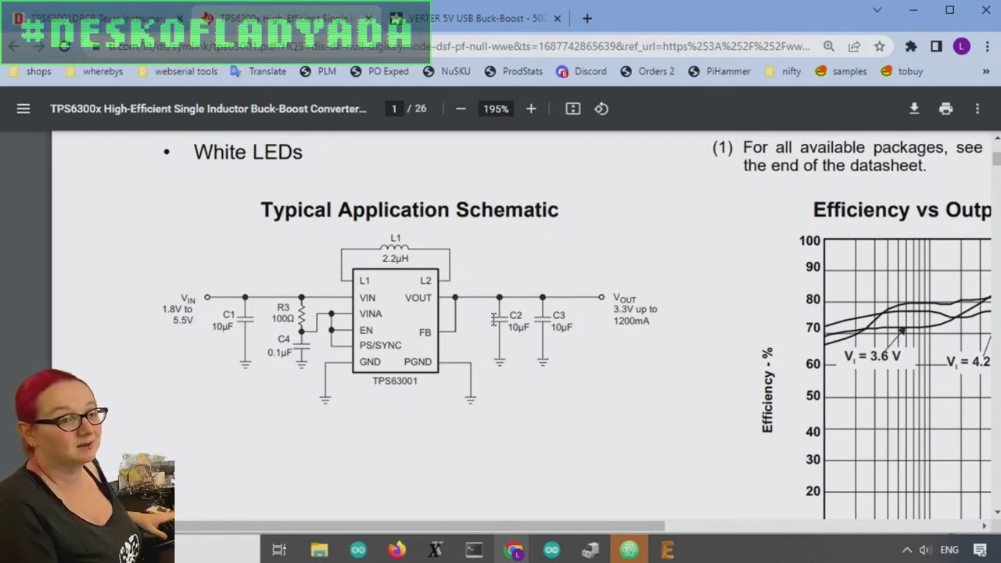
pyautogui.scroll(-4, 494, 320)
# Return to the TPS63001DRCR product page on DigiKey and review its part details and stock
pyautogui.click(102, 17)
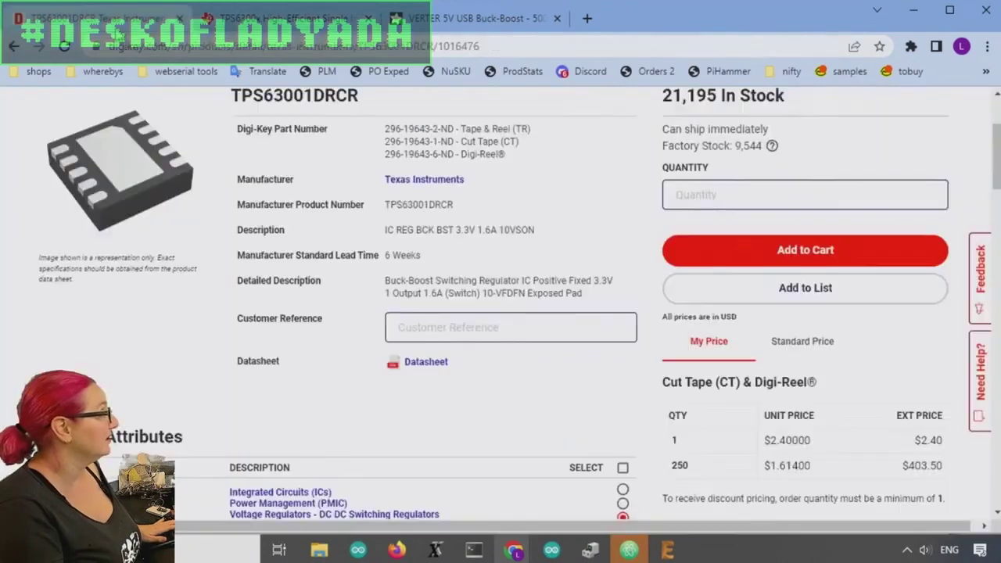
pyautogui.scroll(2, 424, 205)
pyautogui.scroll(-1, 431, 207)
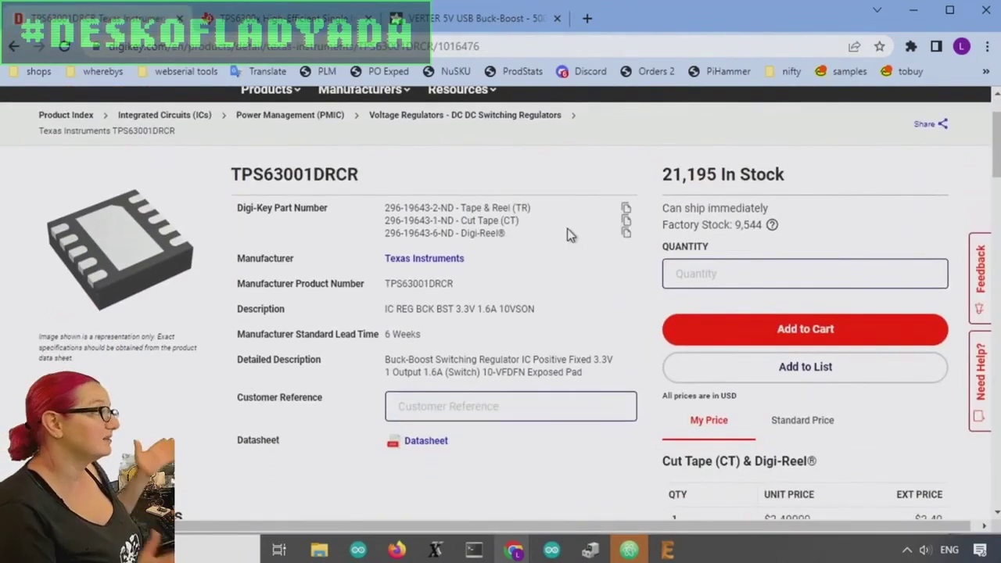